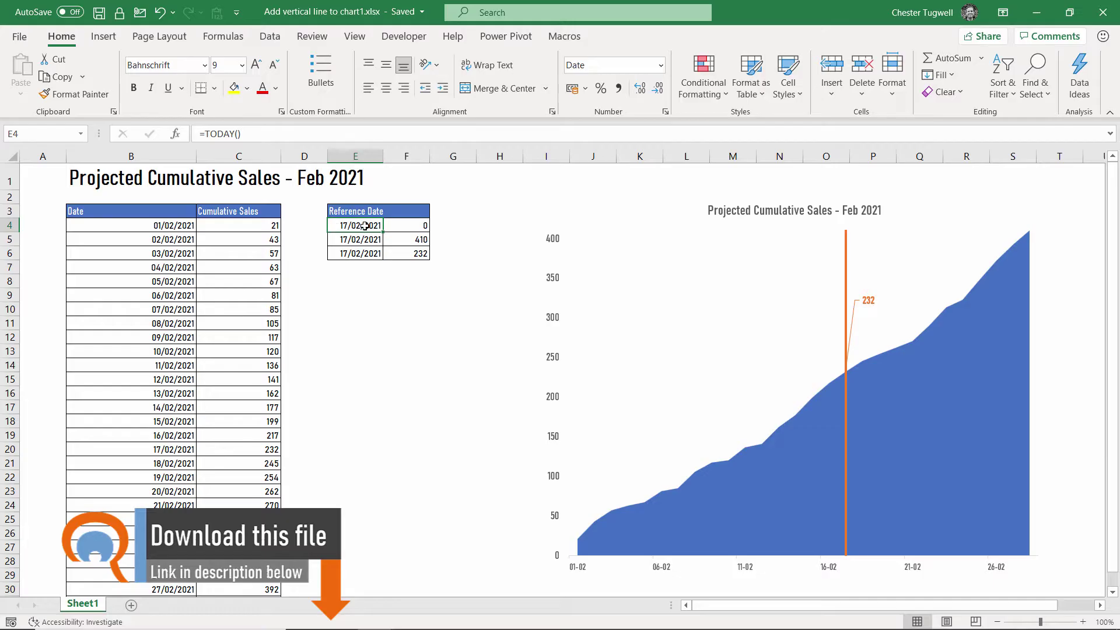
text(24/02/2021)
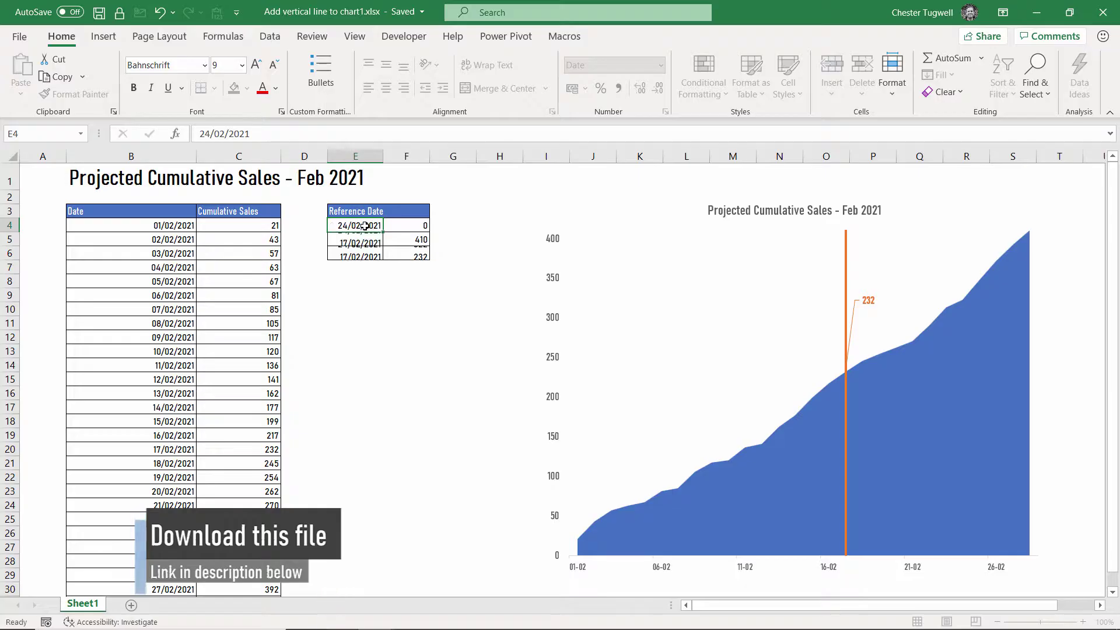
Confirm the reference date of 24 entered in E4 so the vertical line moves to 24-02
key(Return)
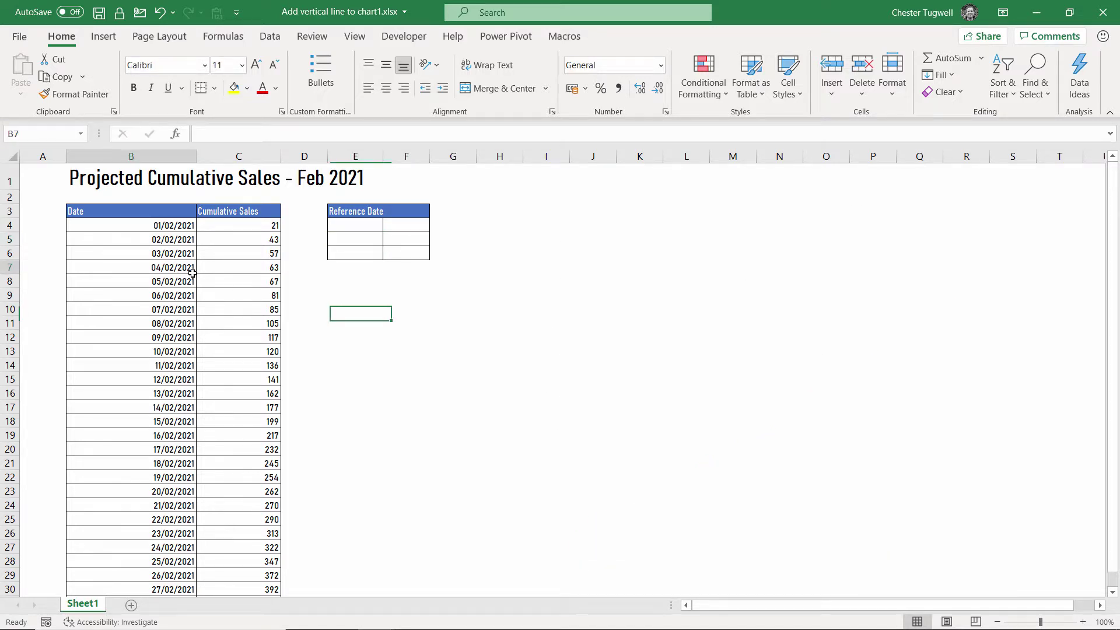
Insert an area chart of the sales data via Recommended Charts > All Charts > Area
click(189, 272)
click(235, 306)
click(142, 296)
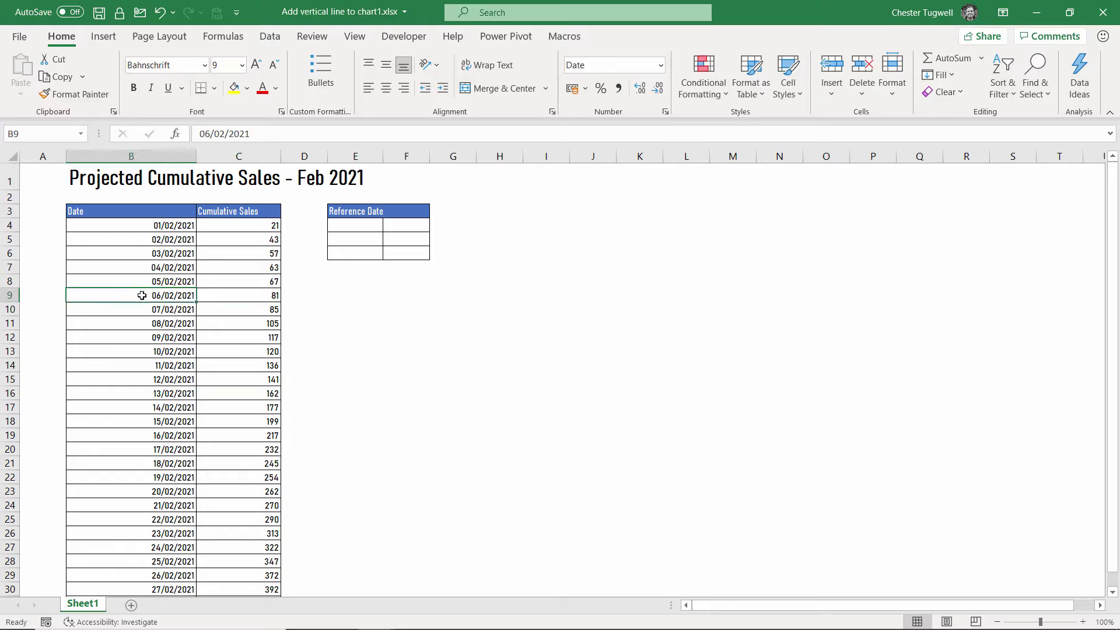
click(106, 37)
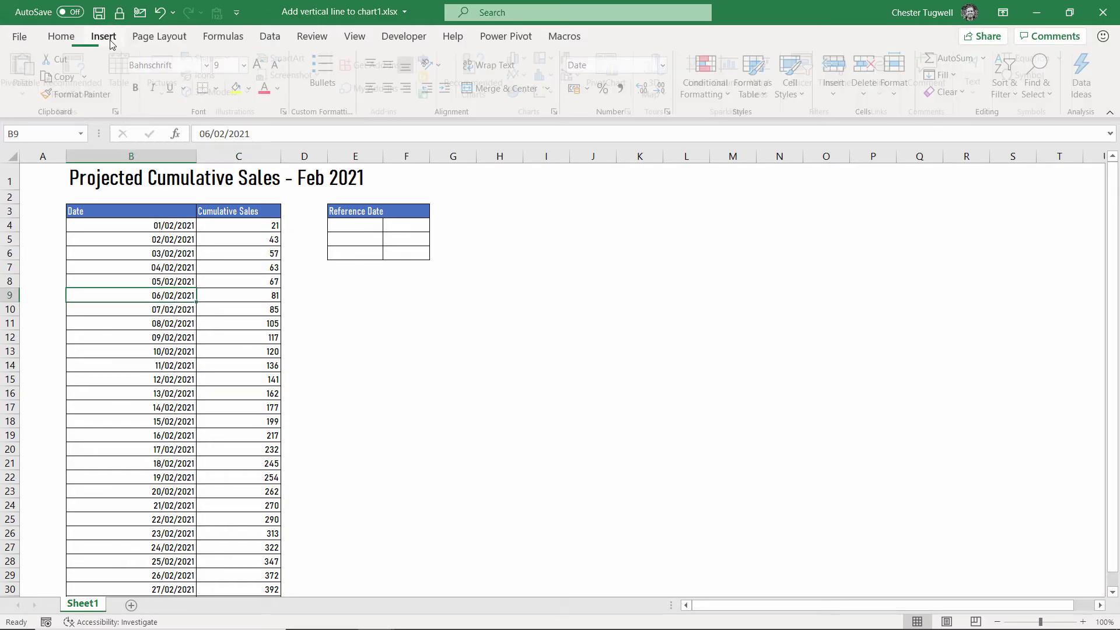
click(479, 78)
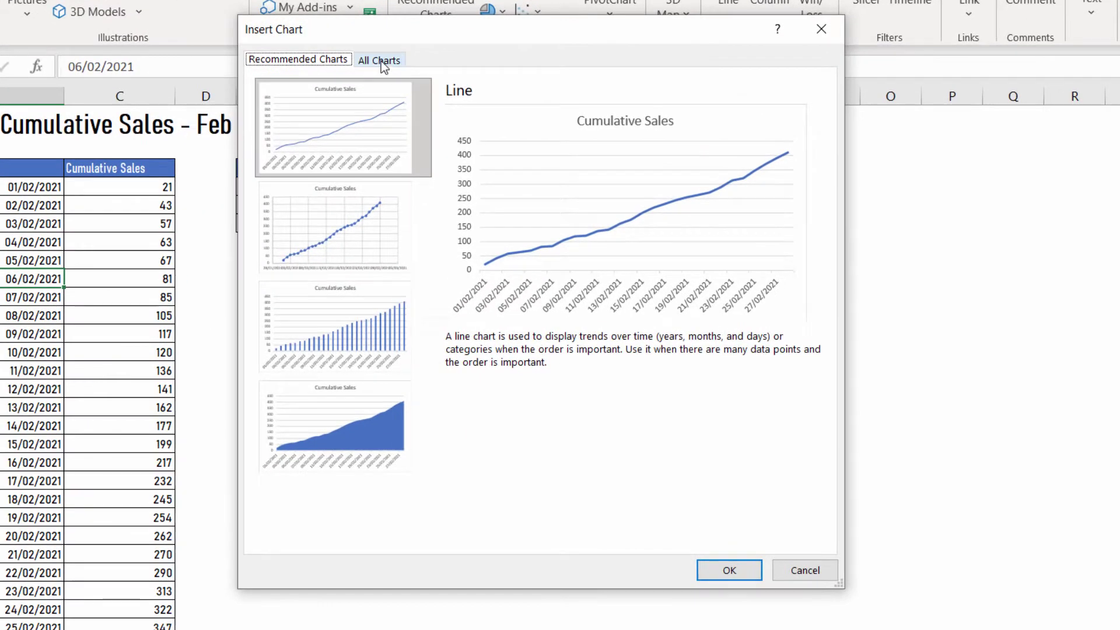
click(415, 103)
click(293, 218)
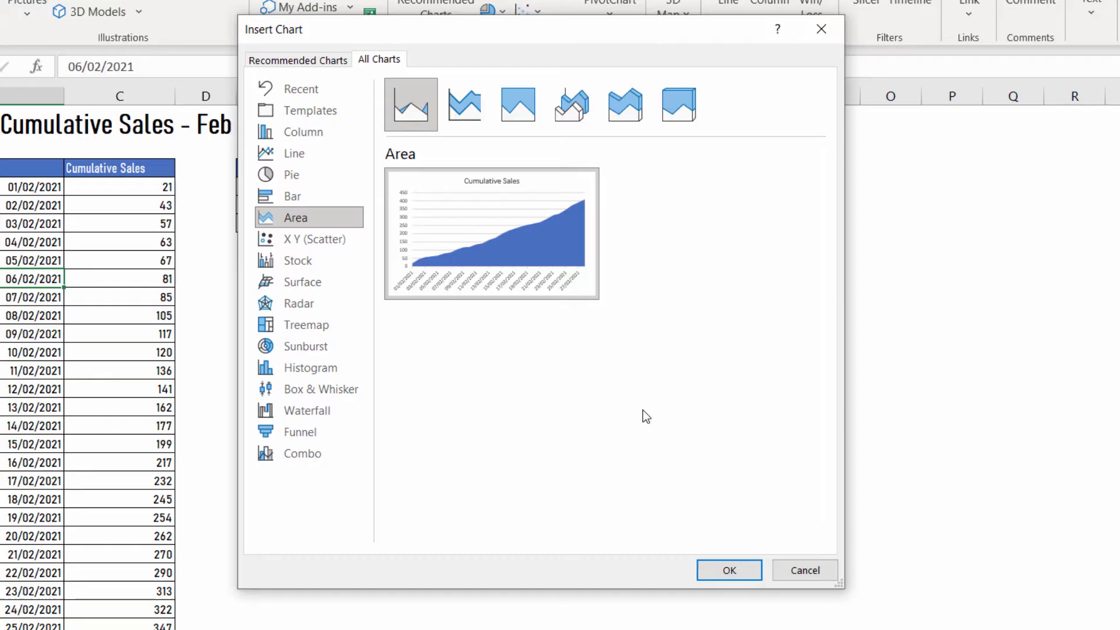
click(728, 570)
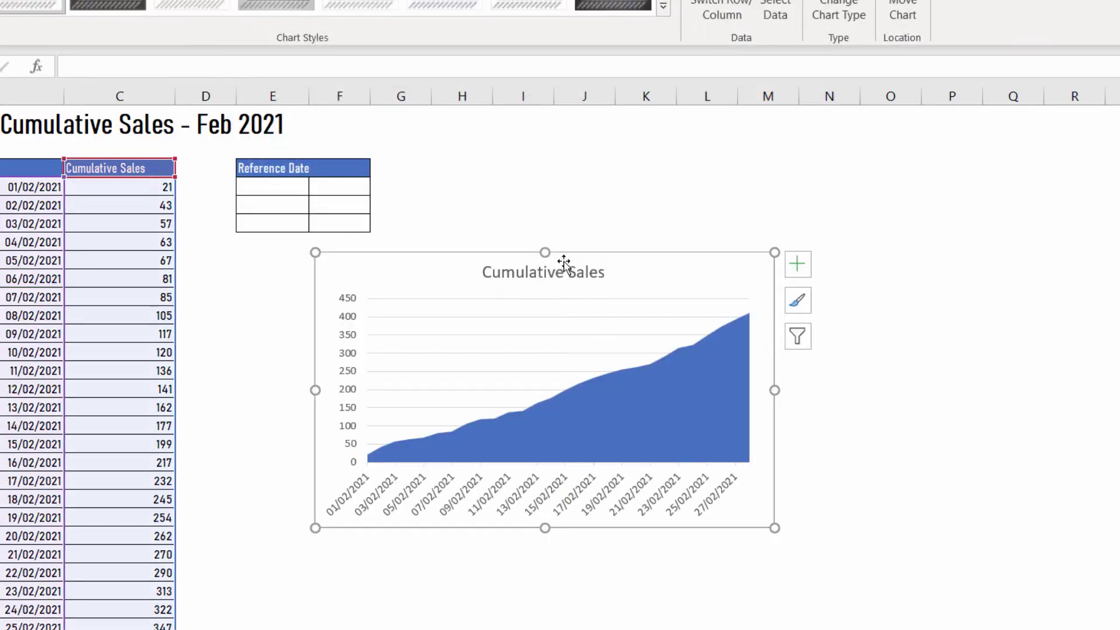
Move the chart up beside the reference table and enlarge it to fill the right side
drag(562, 263, 700, 164)
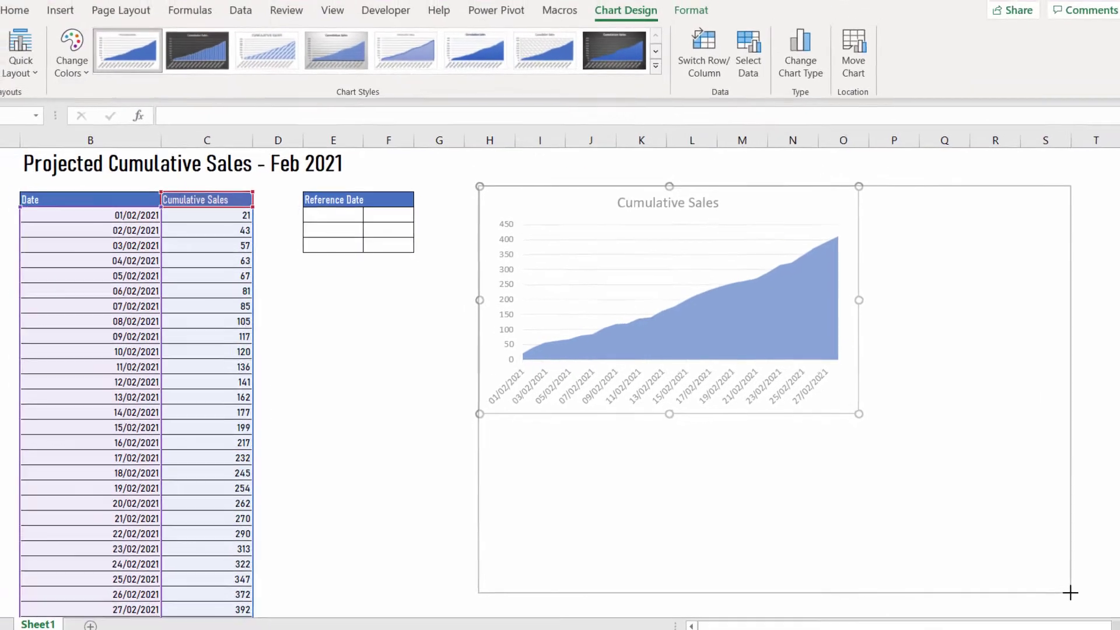
drag(911, 427, 1034, 574)
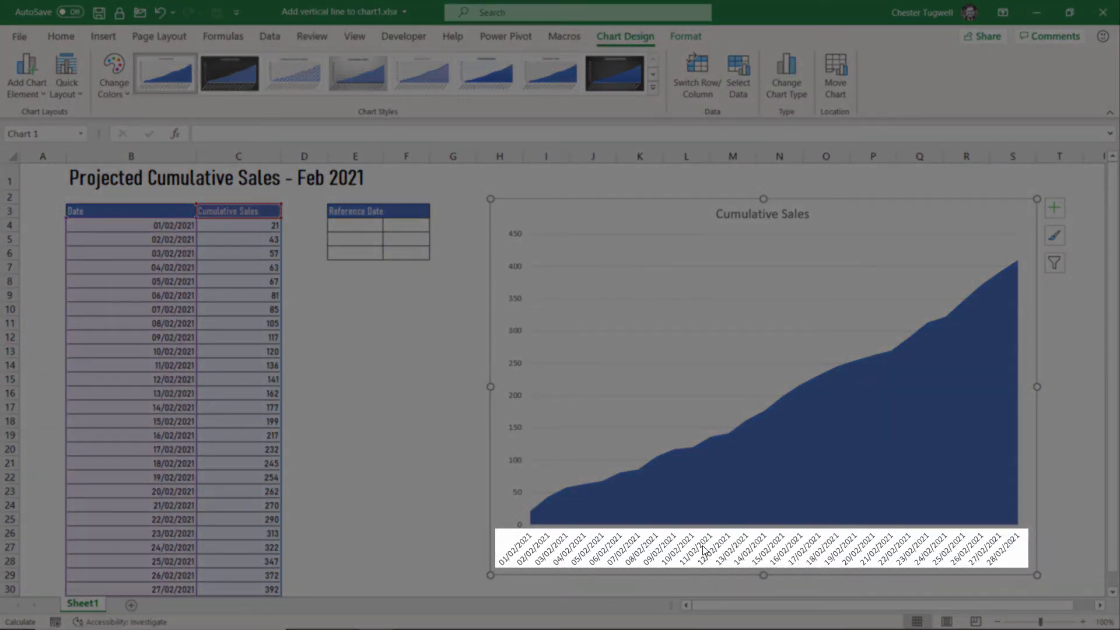
Set the date axis major unit to 5 days
click(706, 551)
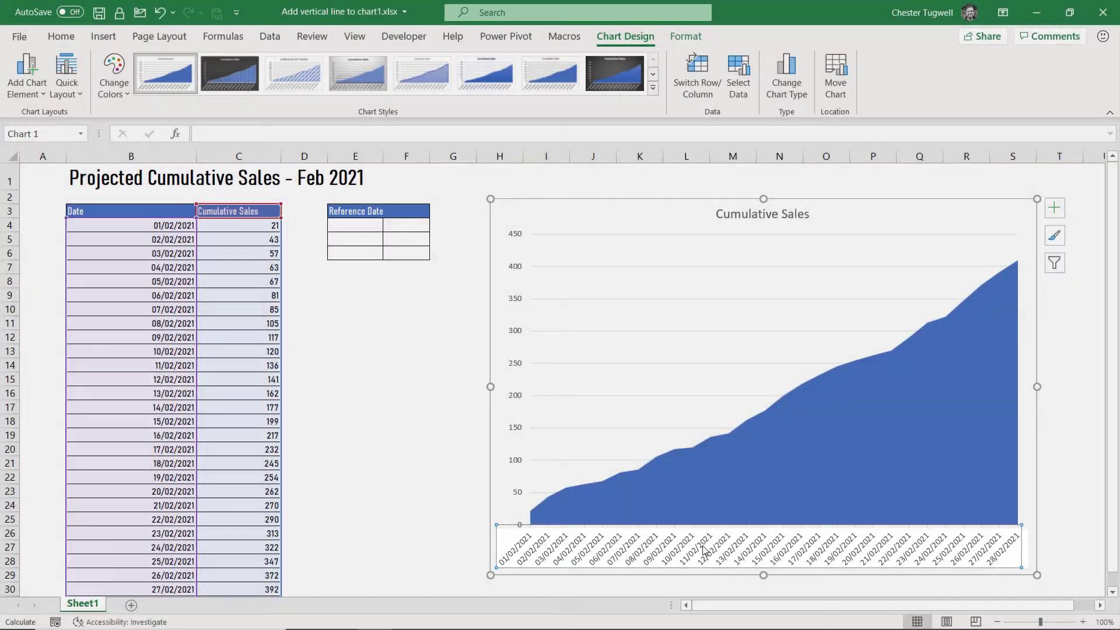
key(ctrl+1)
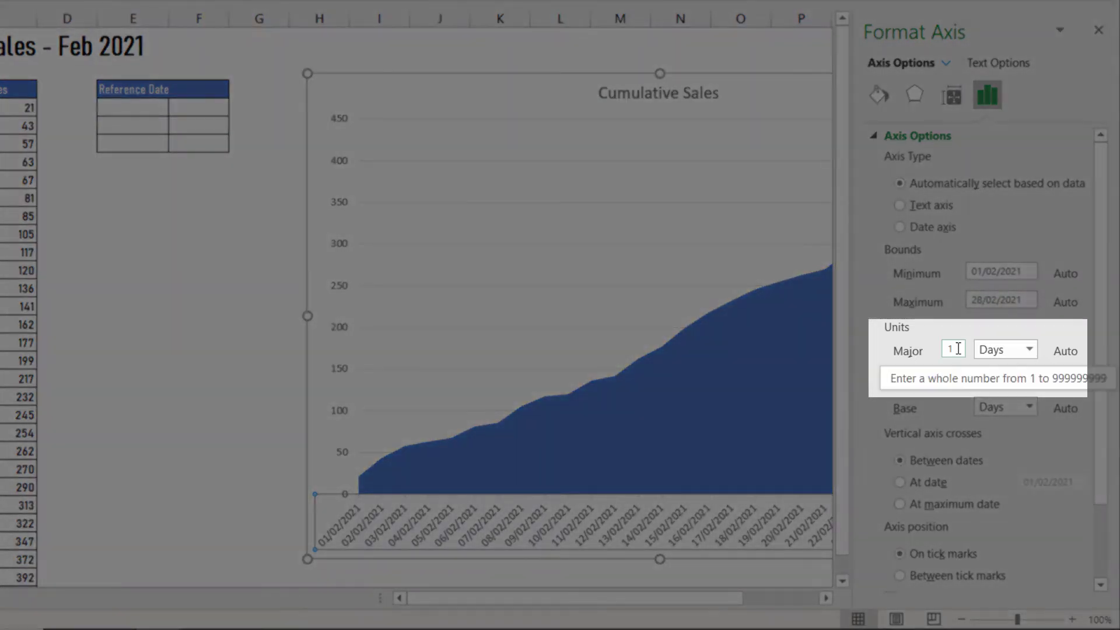
drag(958, 348, 942, 352)
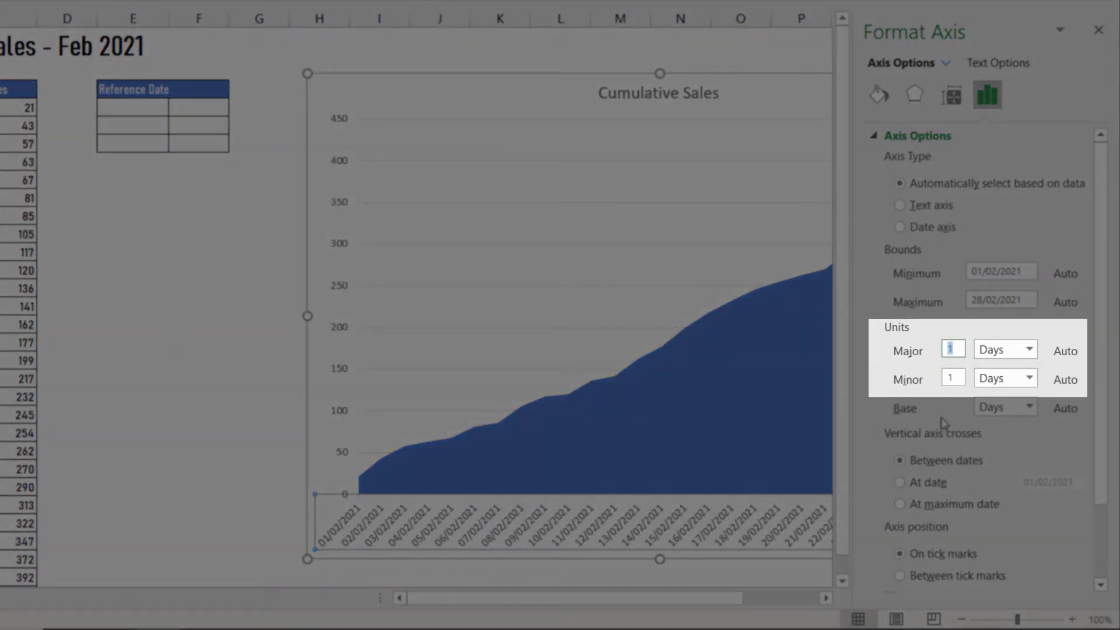
text(5)
key(Return)
scroll(1100, 324, down, 3)
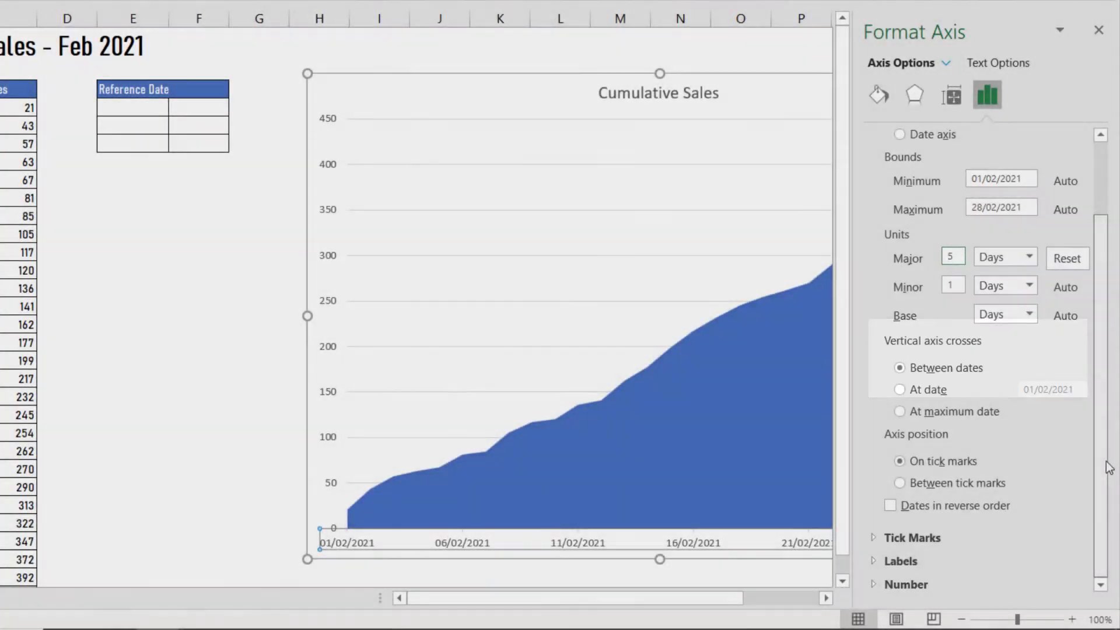
Apply a dd-mm number format to the date axis labels
click(876, 585)
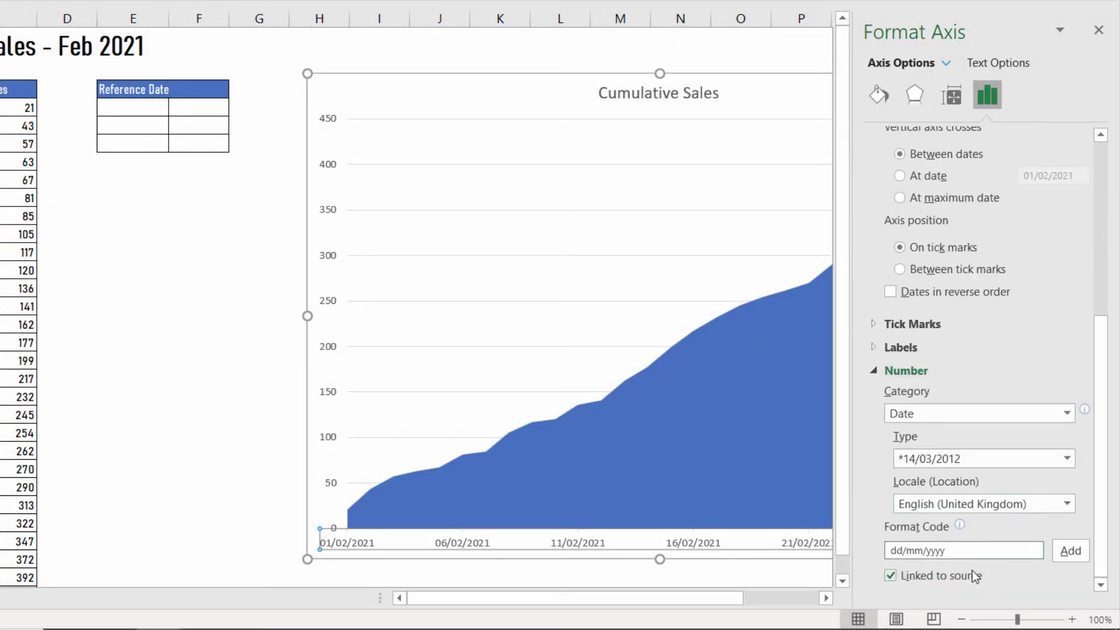
key(BackSpace)
key(BackSpace)
key(BackSpace)
key(BackSpace)
key(BackSpace)
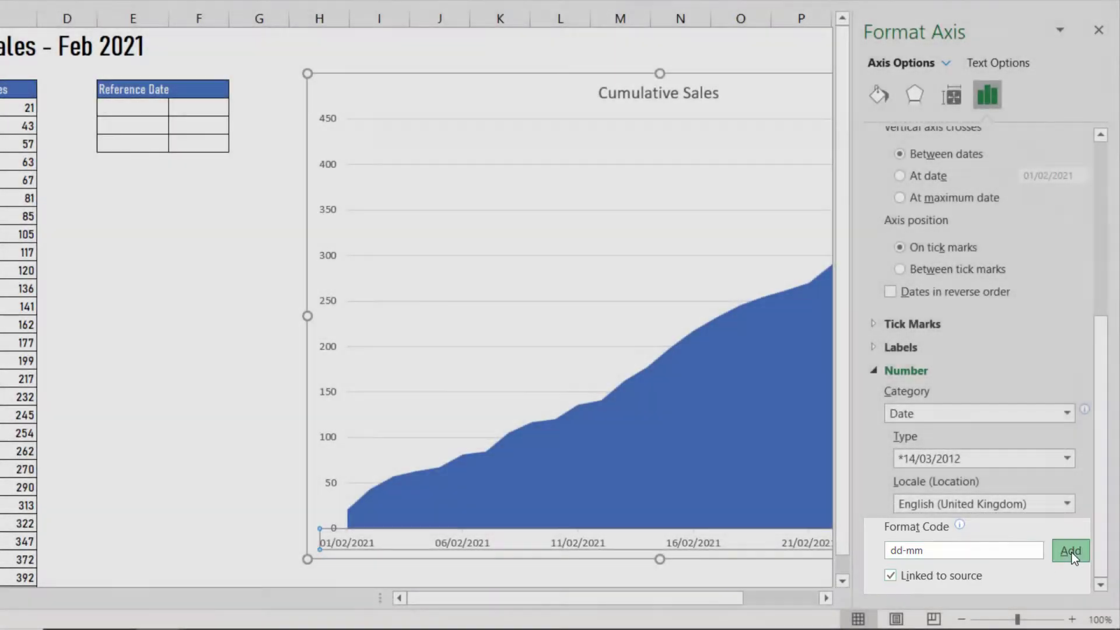
click(1071, 552)
click(1098, 30)
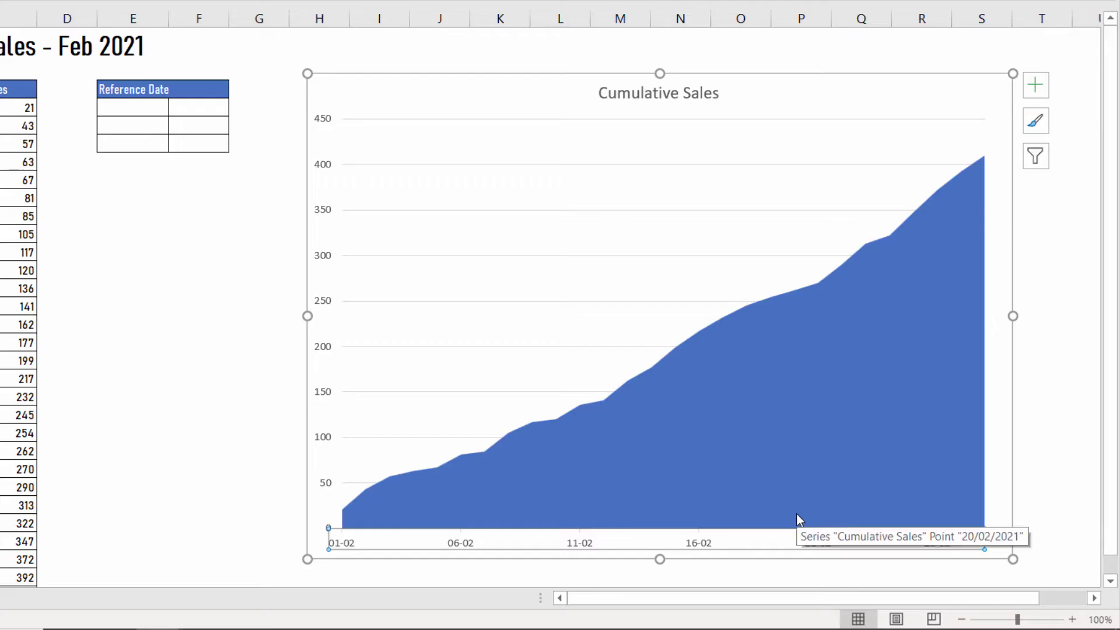
Link the chart title to cell B1 so it reads Projected Cumulative Sales - Feb 2021
click(692, 93)
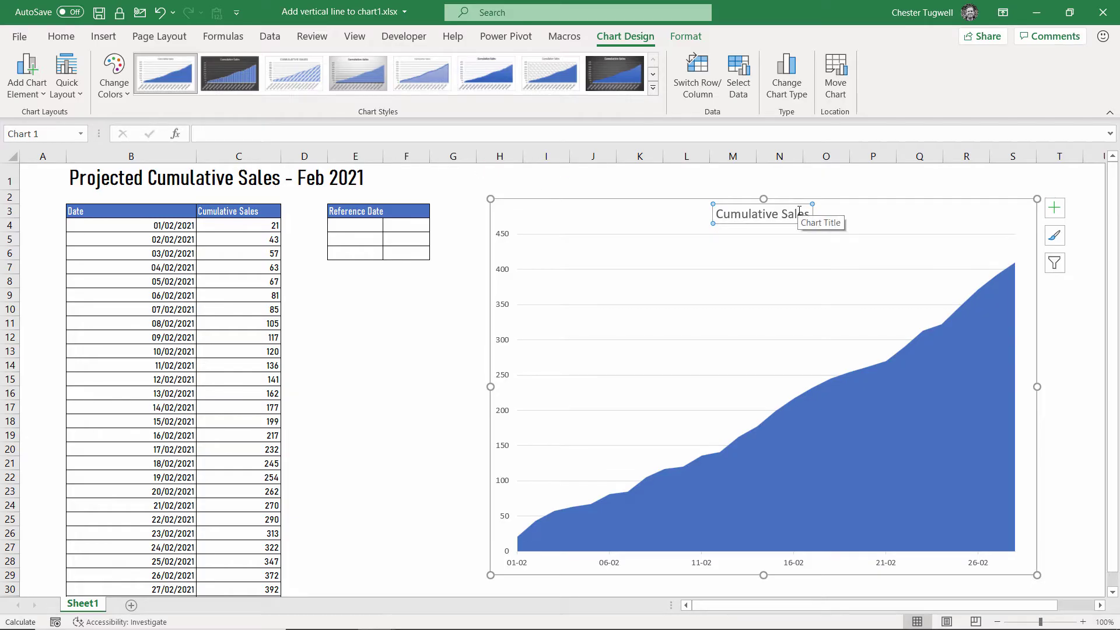
click(216, 134)
text(=)
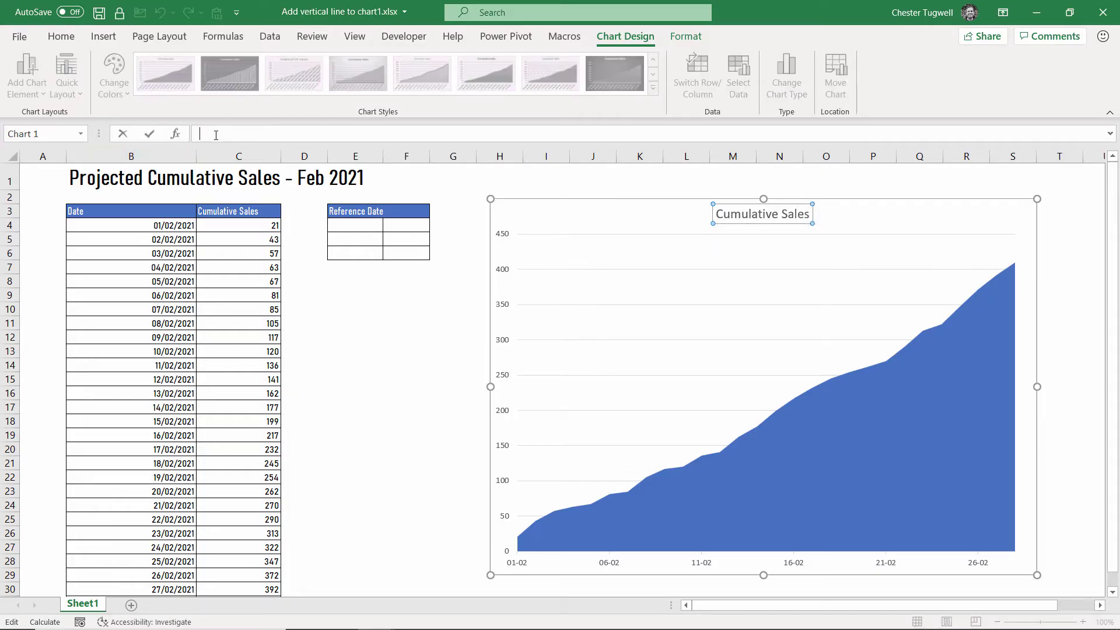
click(100, 183)
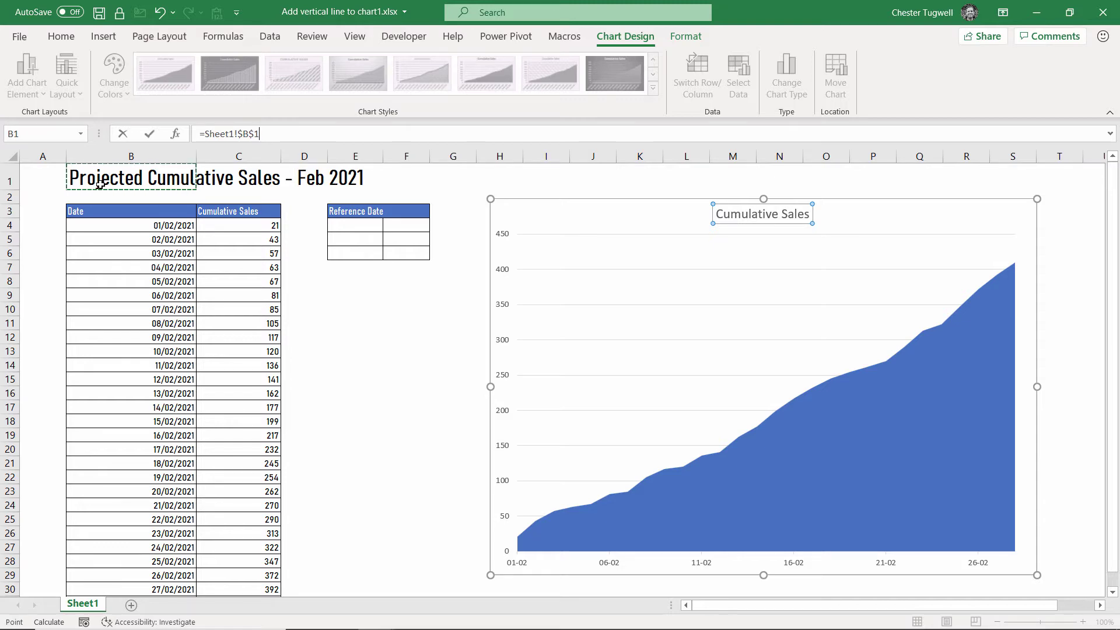
key(Return)
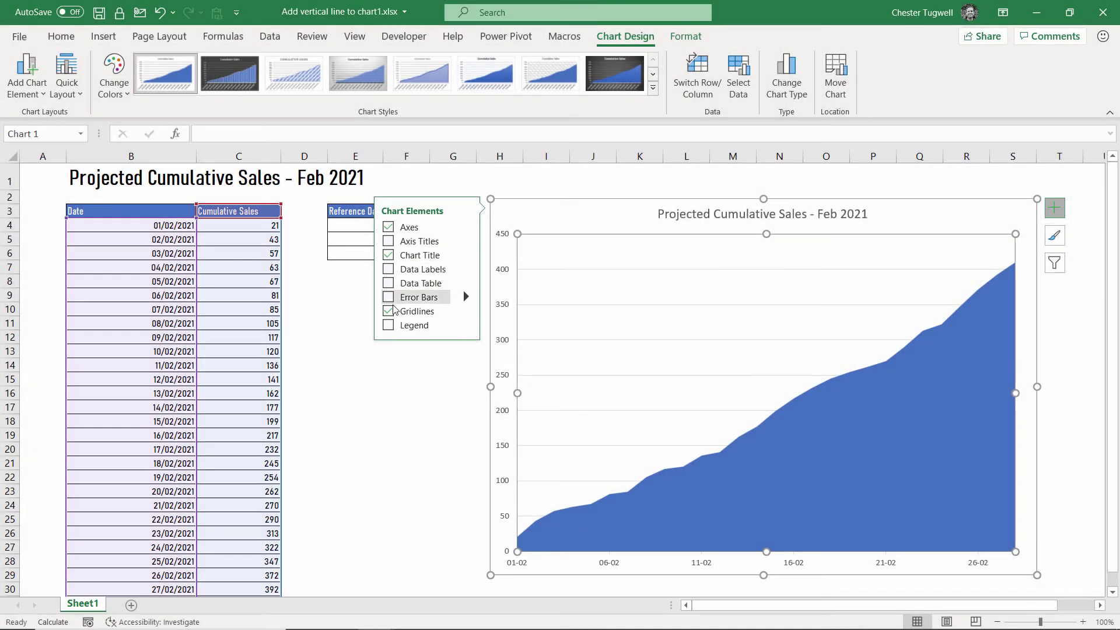
Remove the chart's horizontal gridlines and deselect the chart
click(389, 311)
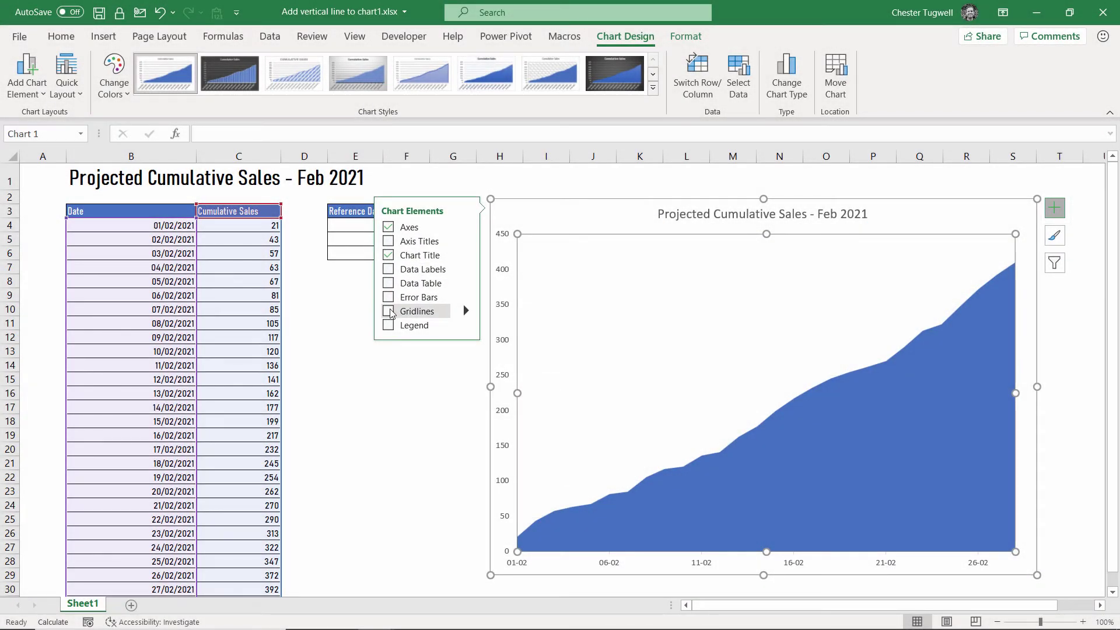
click(391, 378)
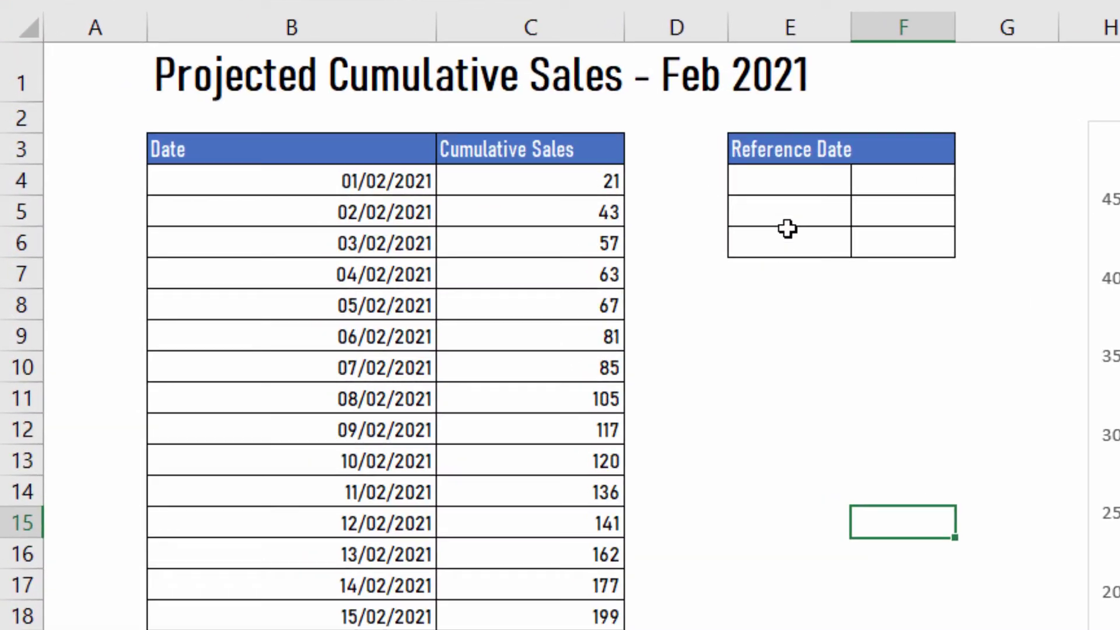
Enter =TODAY() in the first reference date cell E4
click(815, 182)
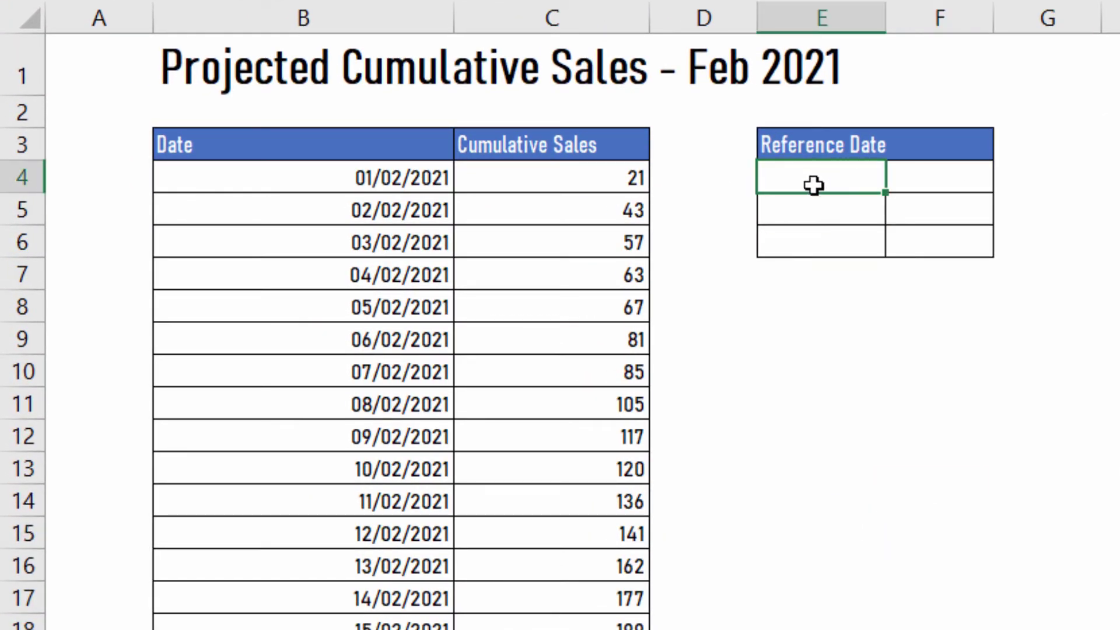
text(=t)
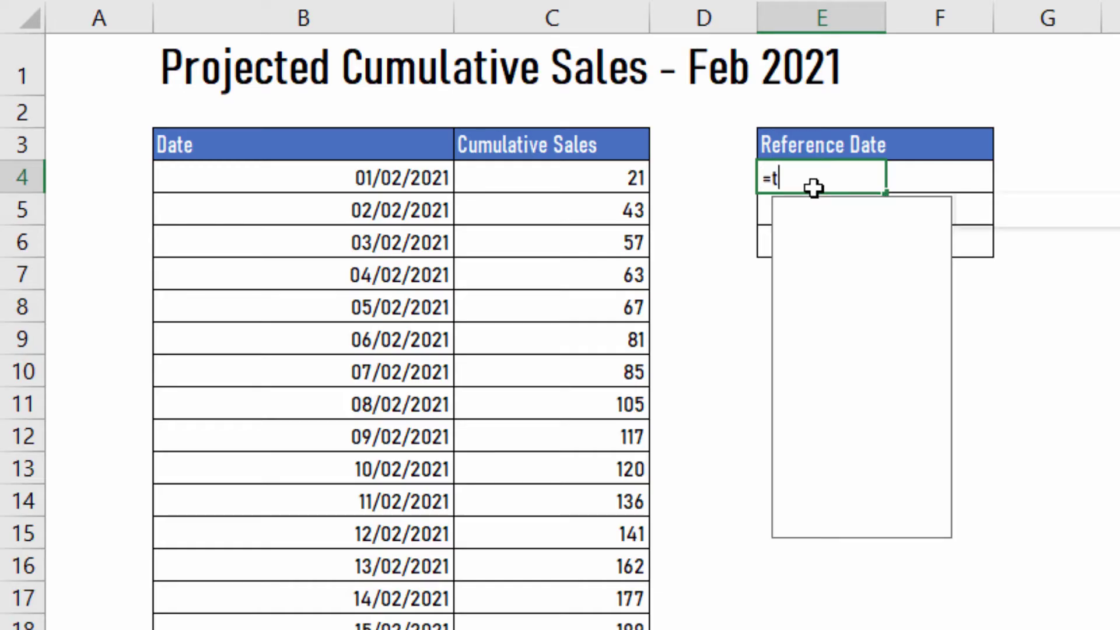
text(od)
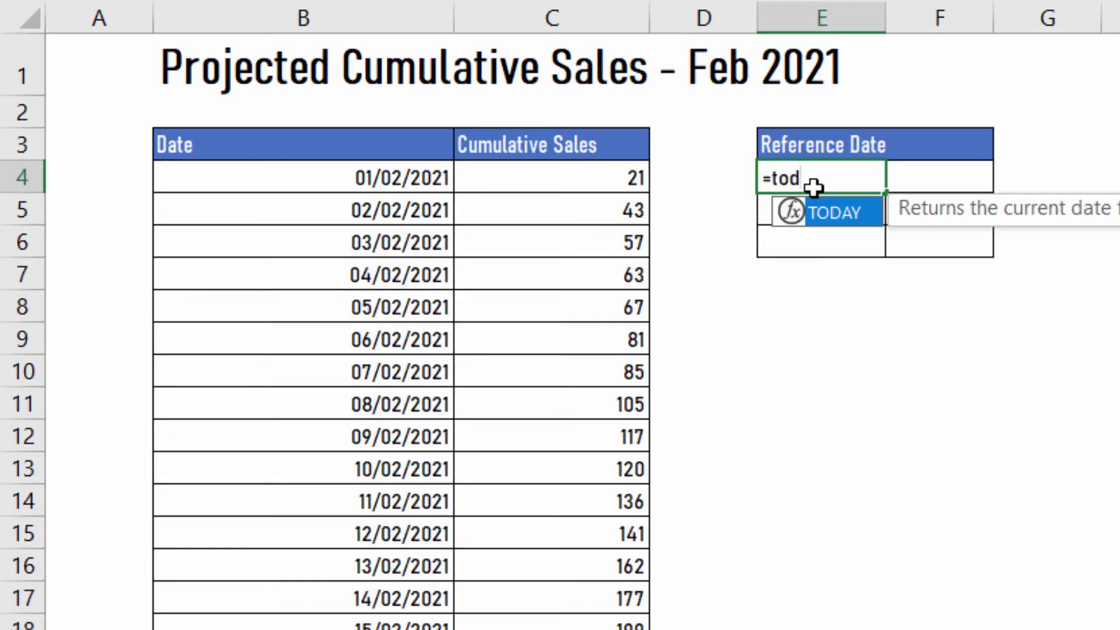
double_click(842, 213)
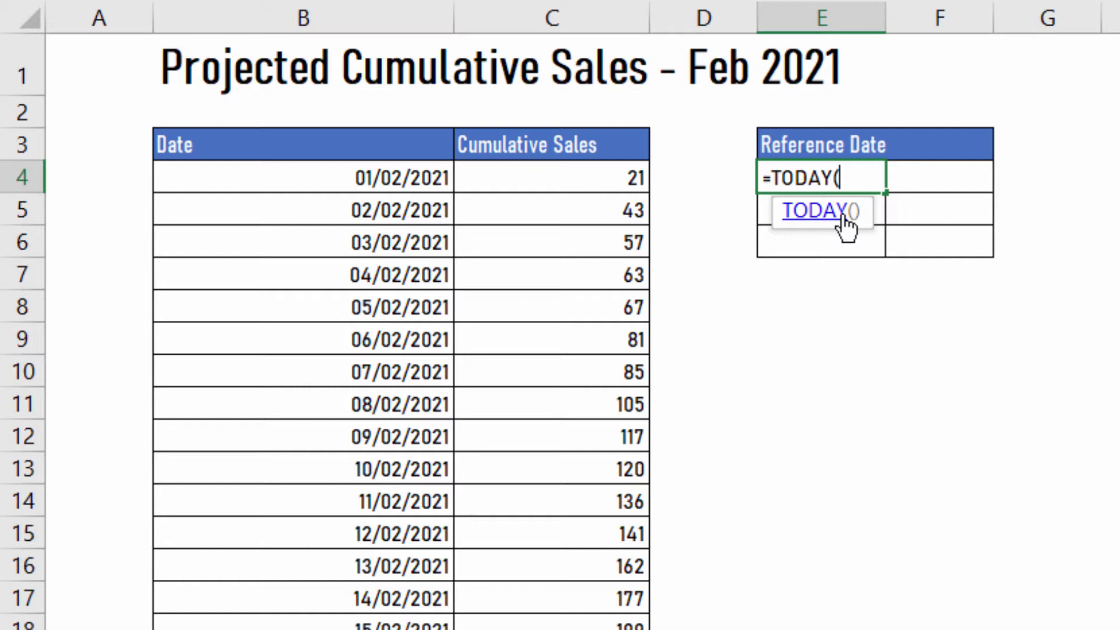
text())
key(Return)
text(=)
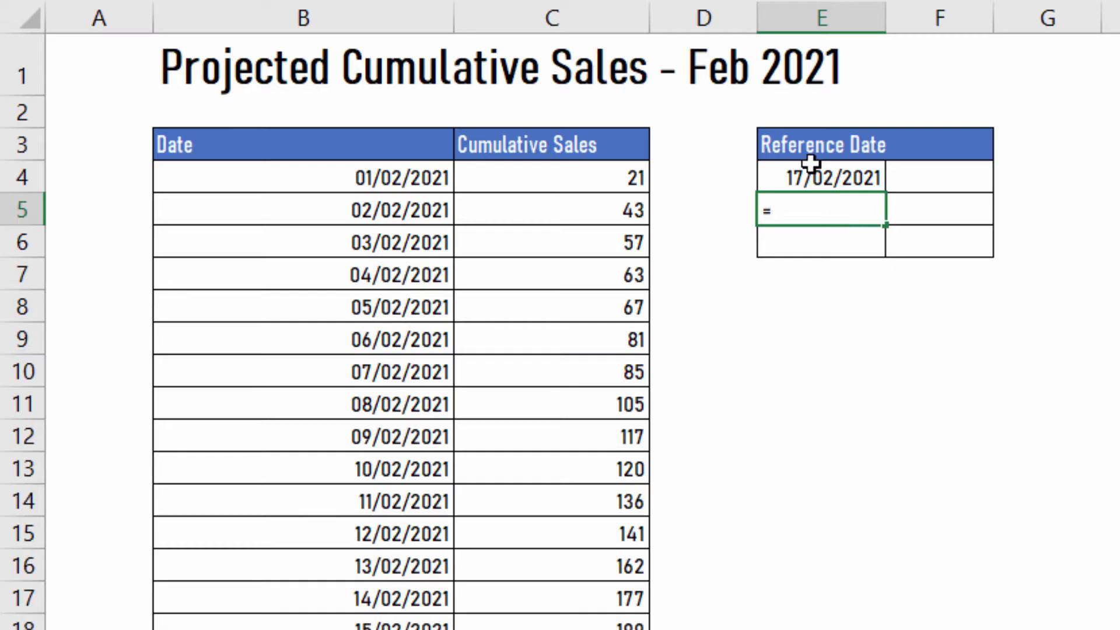
Make E5 an absolute reference =$E$4 and fill it down to E6
click(838, 175)
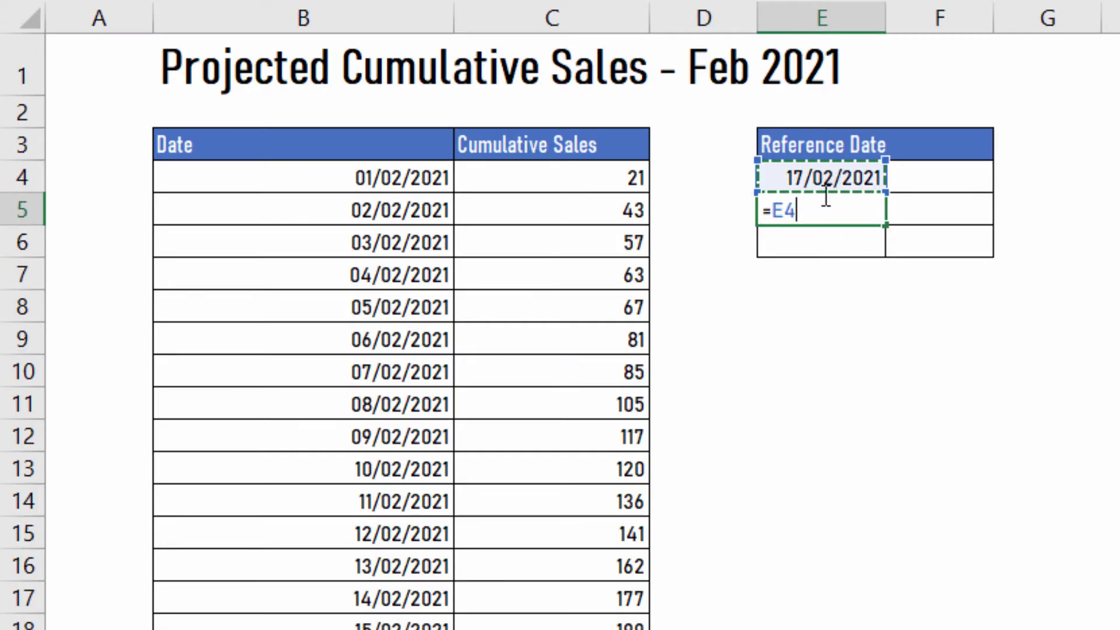
key(F4)
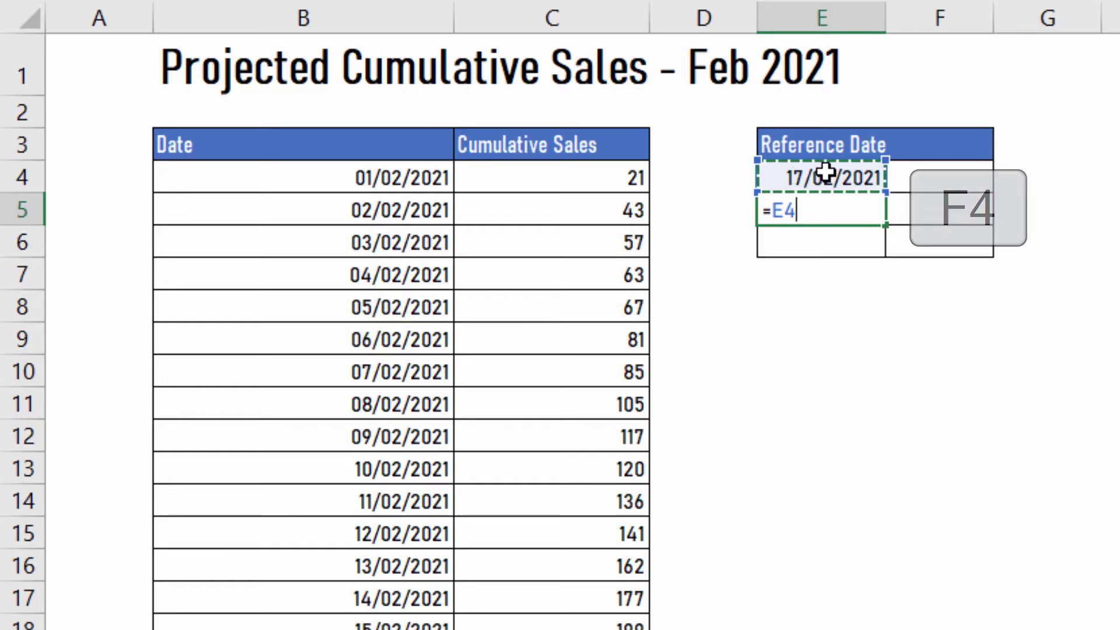
key(F4)
key(ctrl+Return)
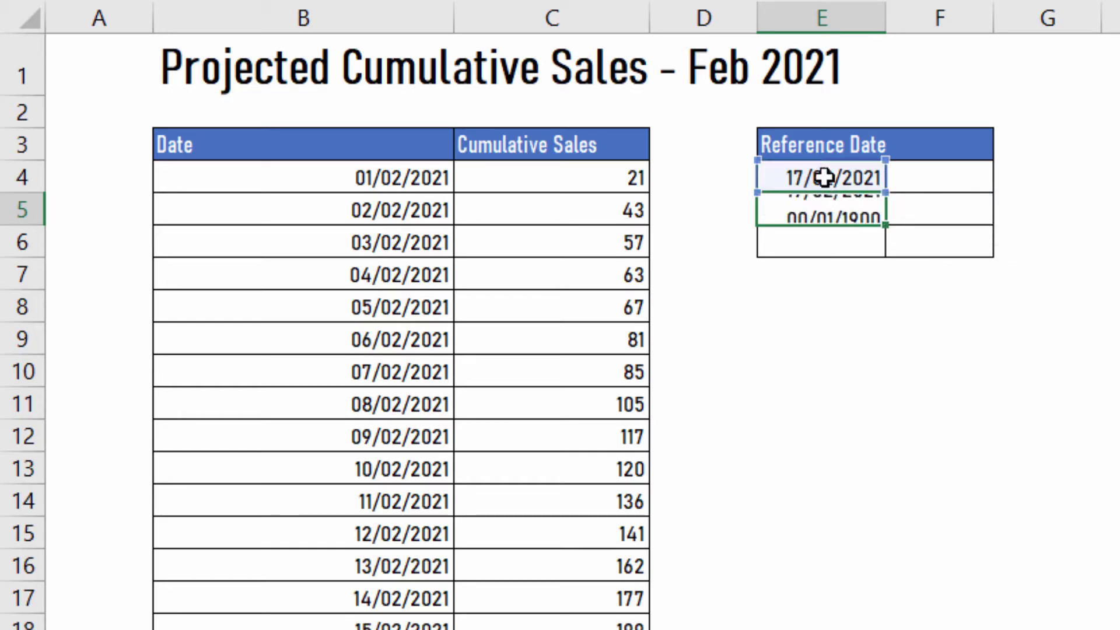
drag(886, 225, 884, 256)
click(931, 175)
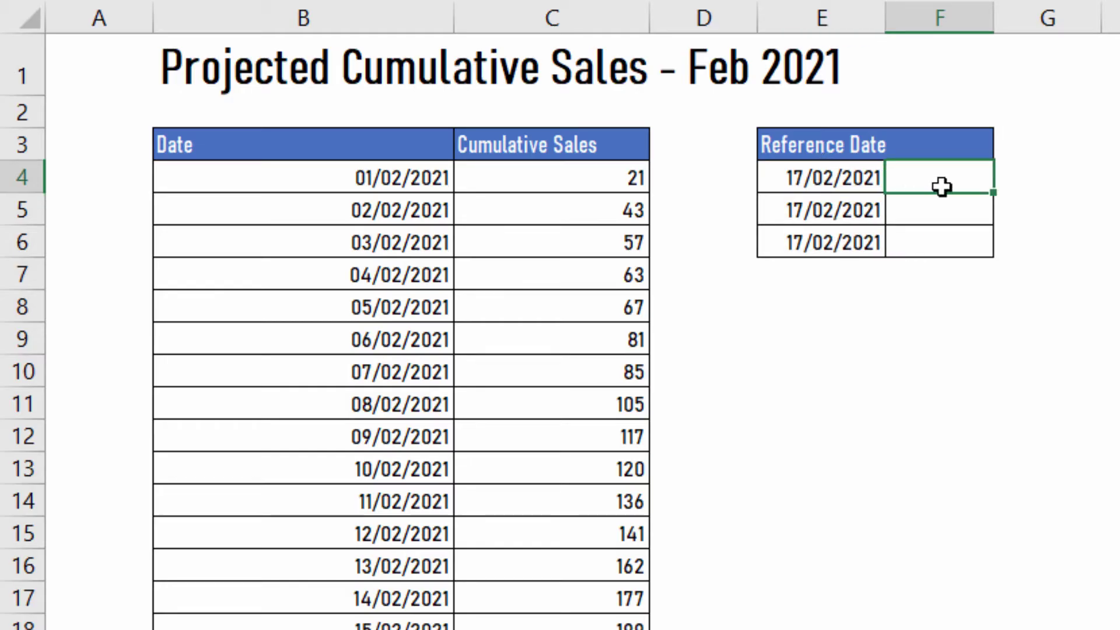
text(0)
Enter 0 in F4 and =MAX(C:C) in F5, giving 410
key(Return)
text(=)
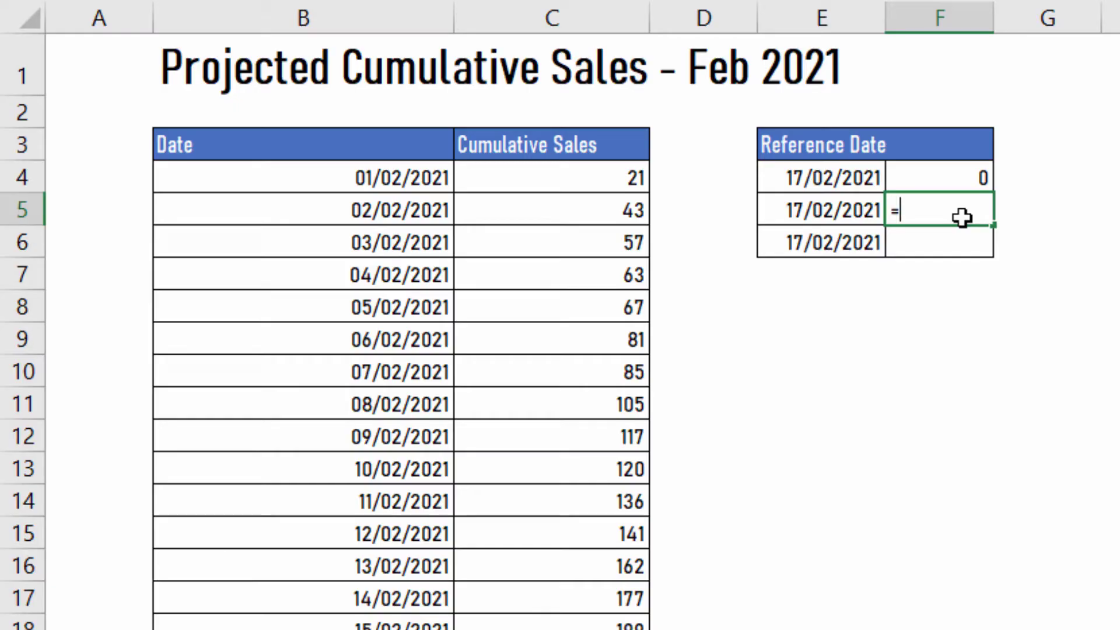
text(max)
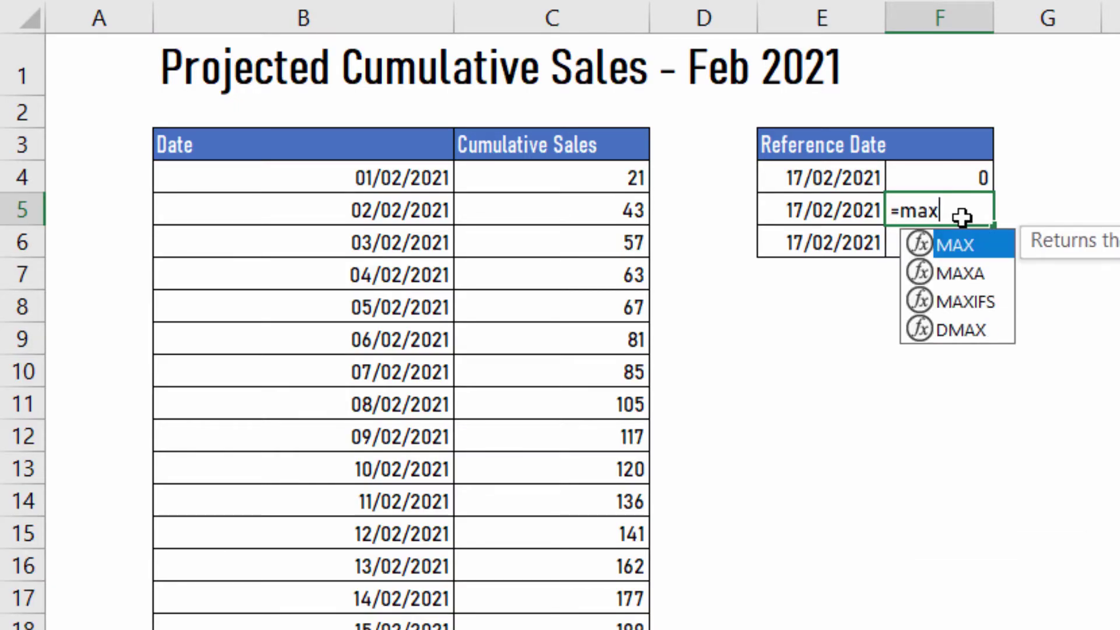
text(()
click(545, 9)
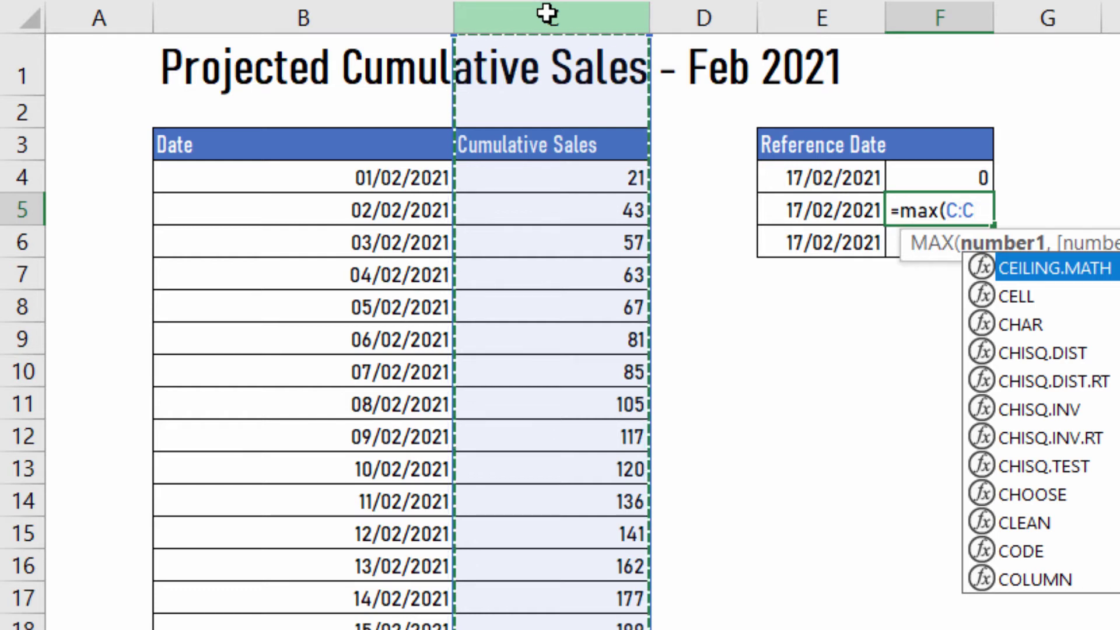
text())
key(Return)
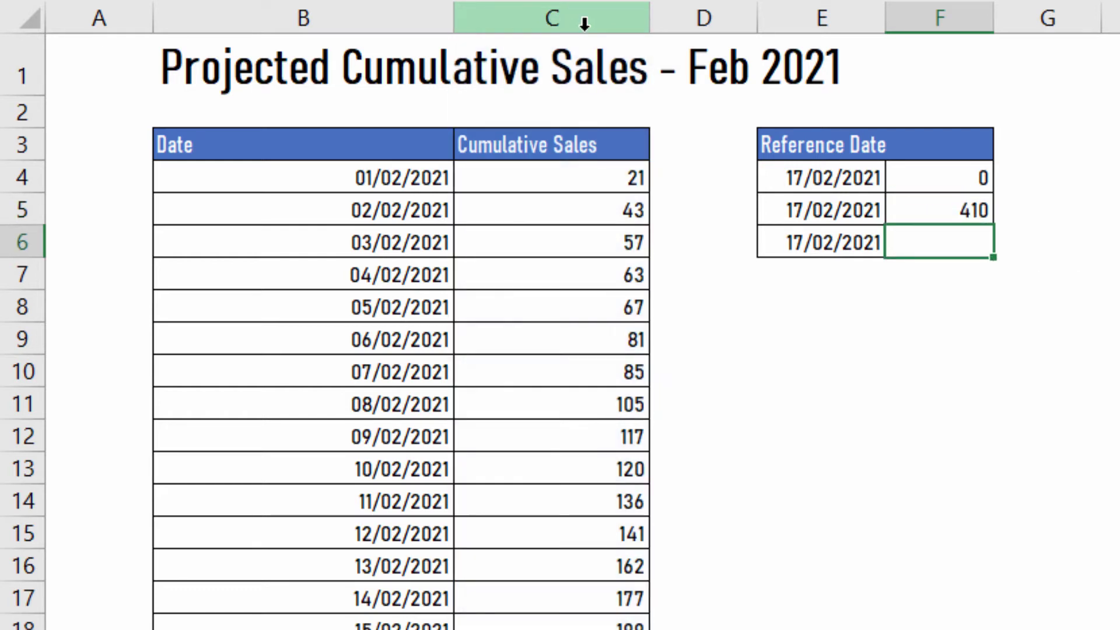
scroll(669, 516, down, 3)
scroll(664, 517, up, 3)
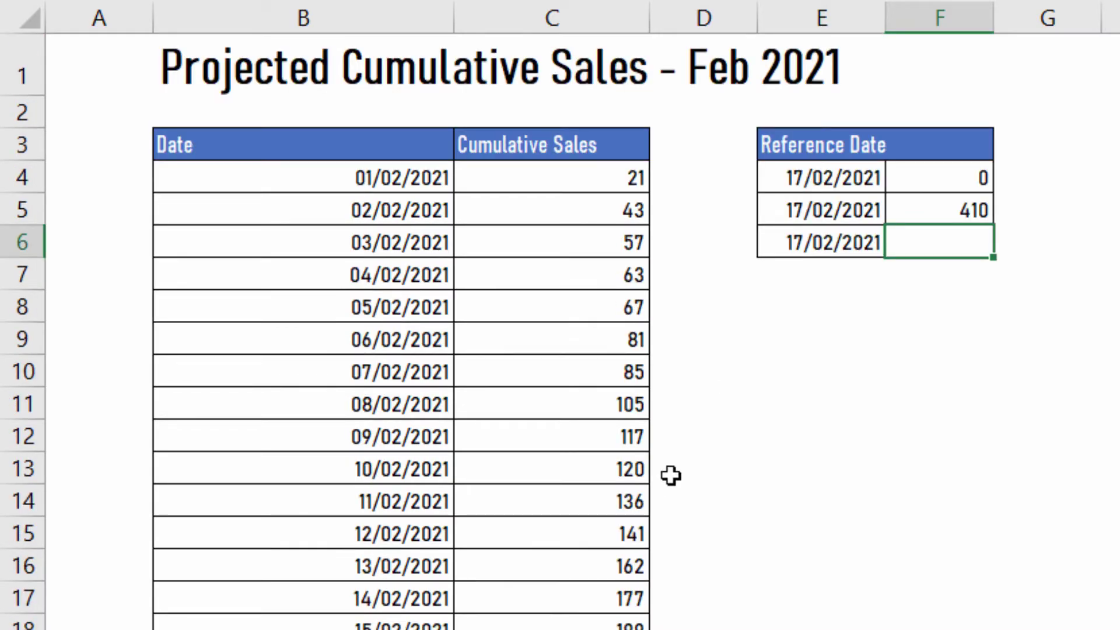
scroll(656, 477, down, 2)
scroll(770, 359, up, 2)
text(=v)
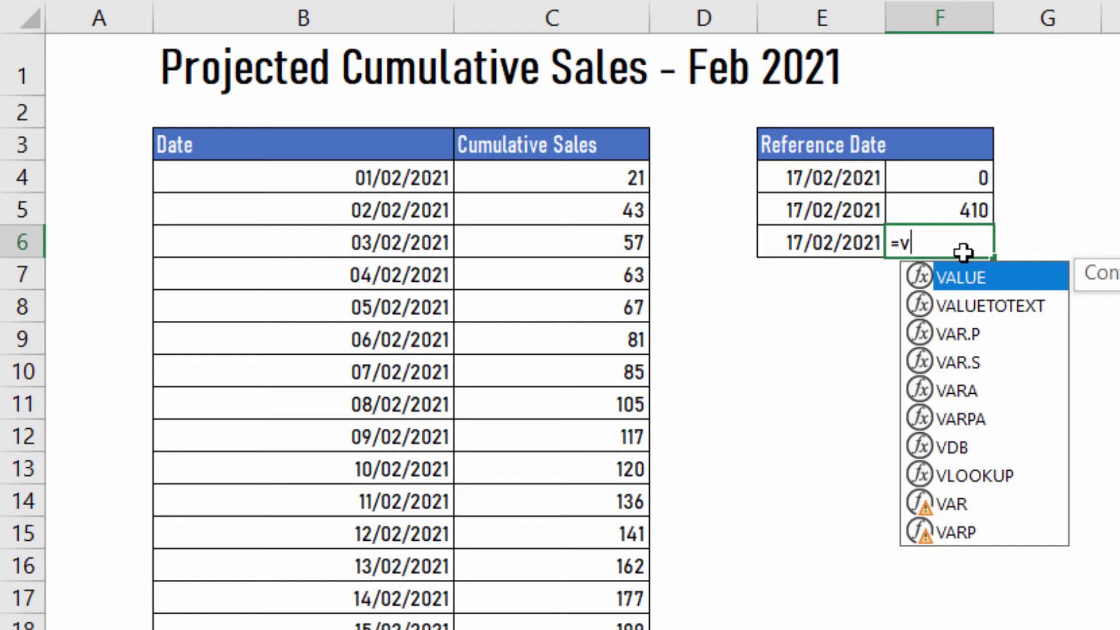
text(l)
Enter =VLOOKUP(E6,B:C,2,FALSE) in F6, returning 232
key(Tab)
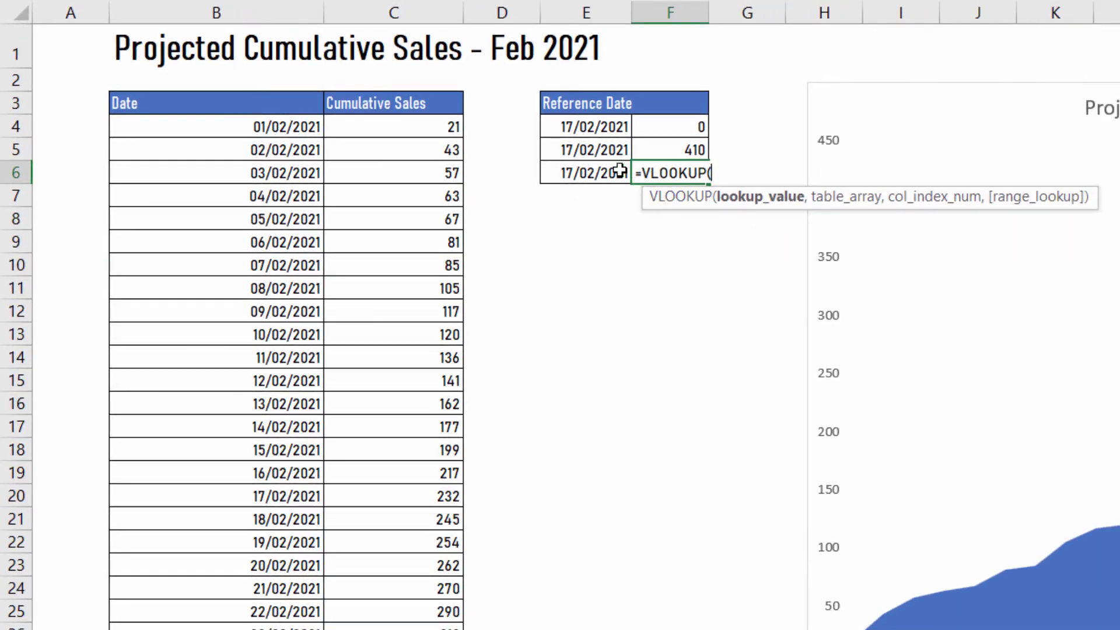
click(604, 173)
text(,)
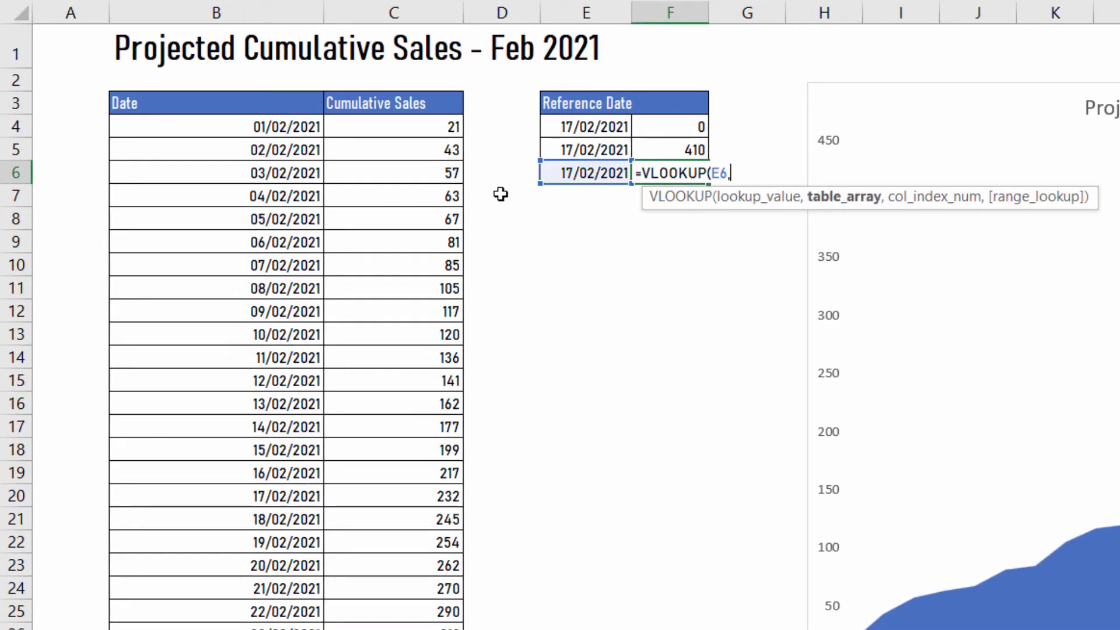
drag(263, 13, 385, 13)
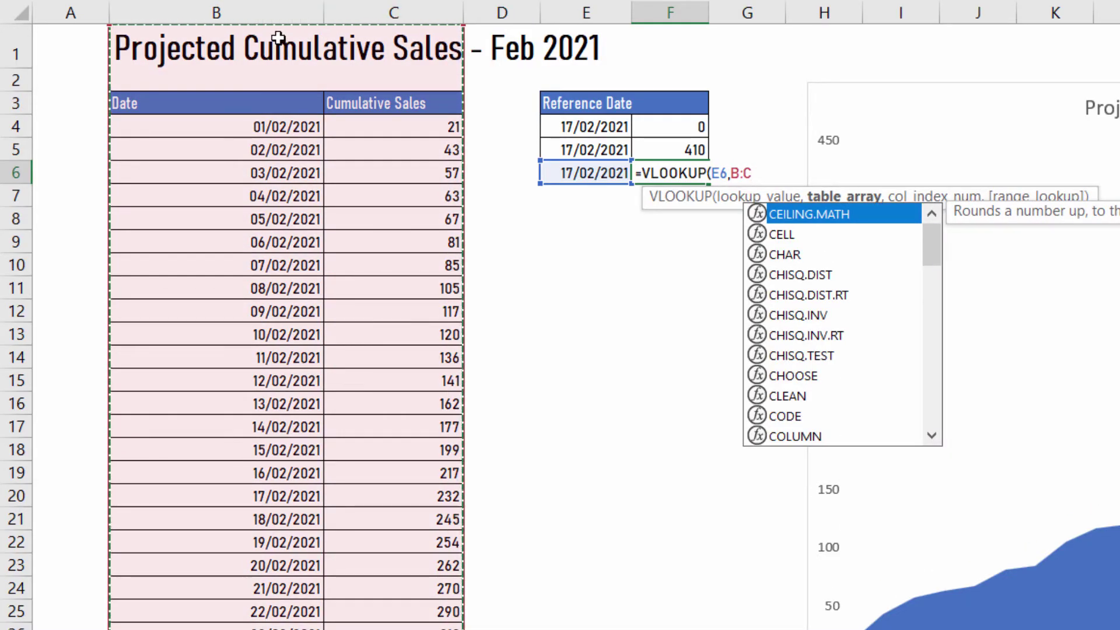
text(,)
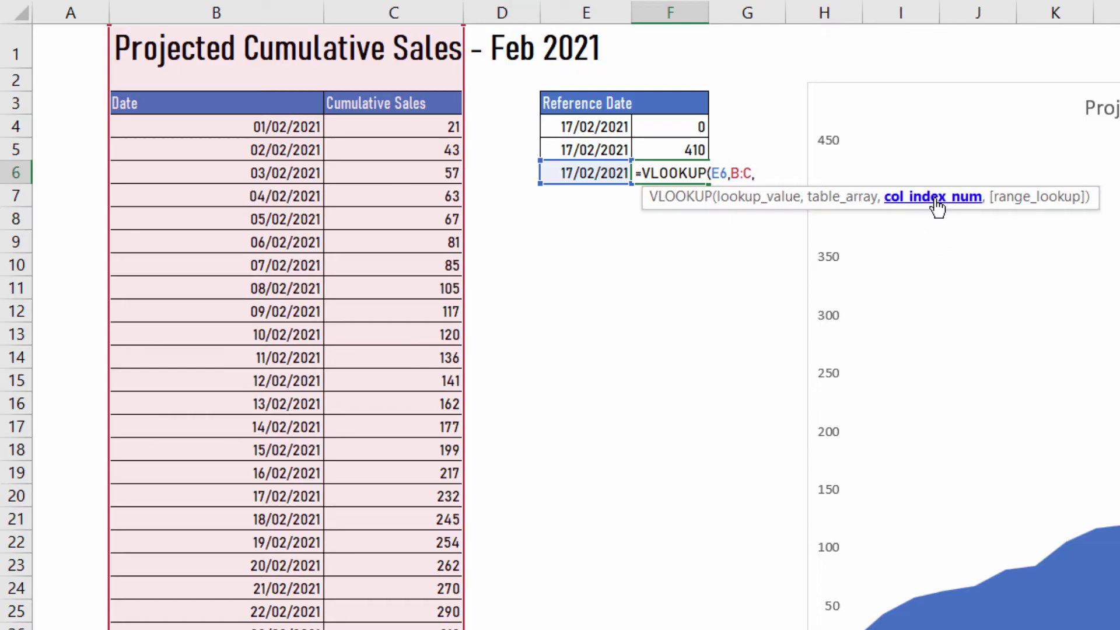
text(2)
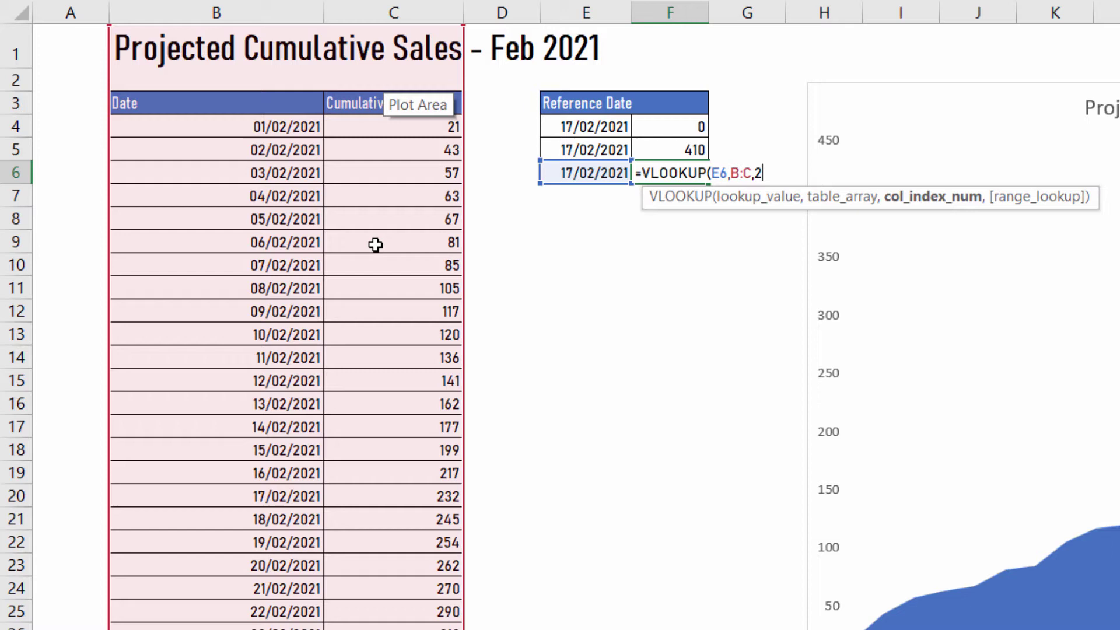
text(,)
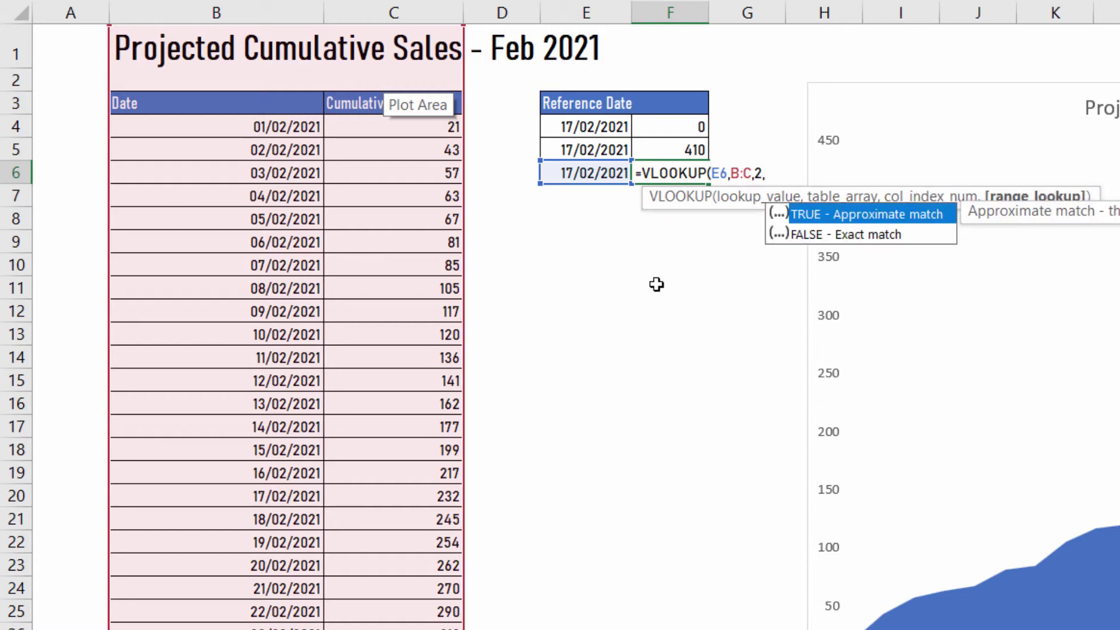
double_click(815, 236)
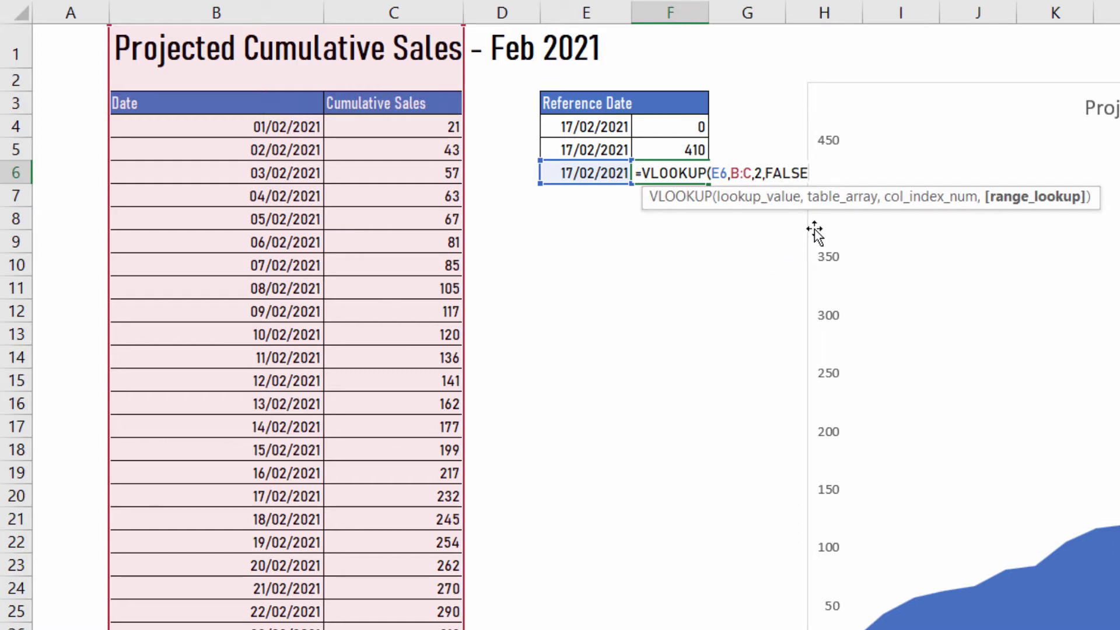
text())
key(Return)
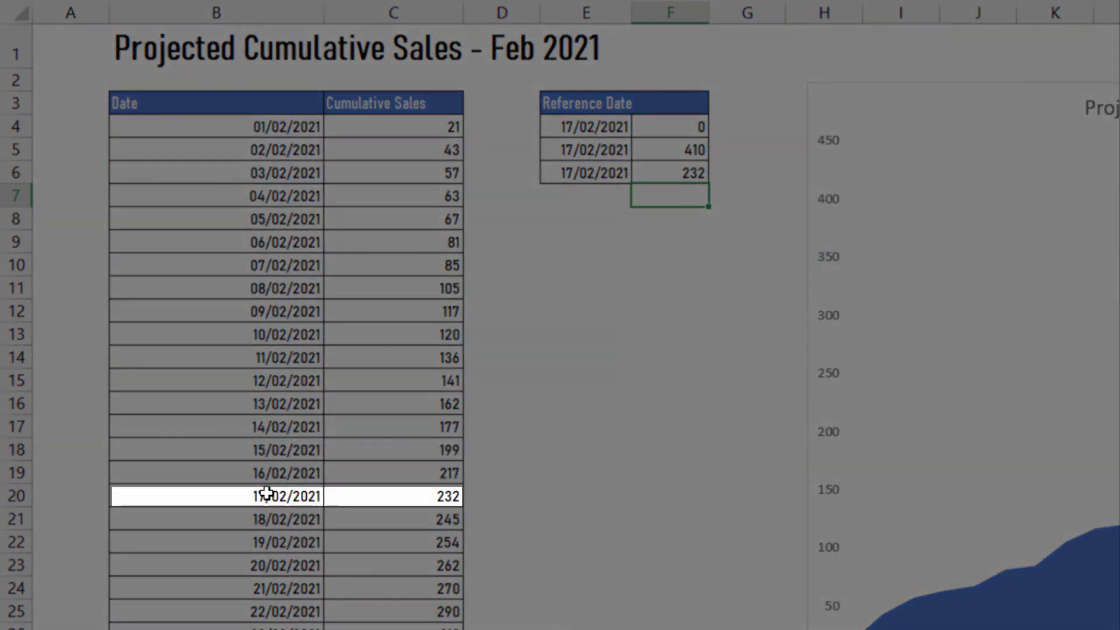
Check the 17/02/2021 row and its sales value against the lookup result
click(280, 496)
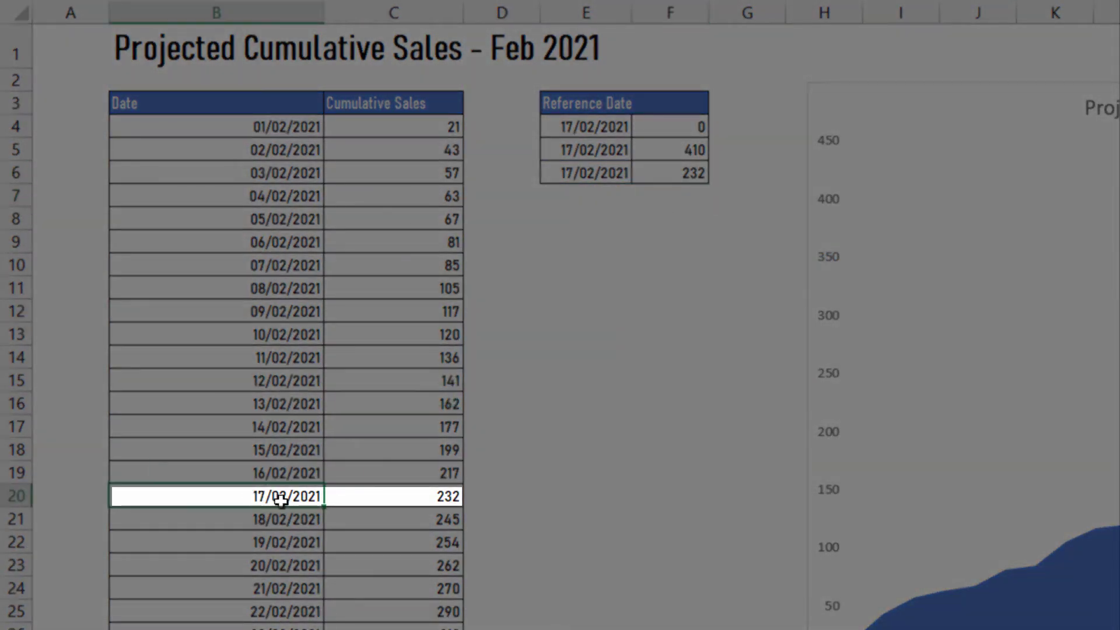
click(430, 499)
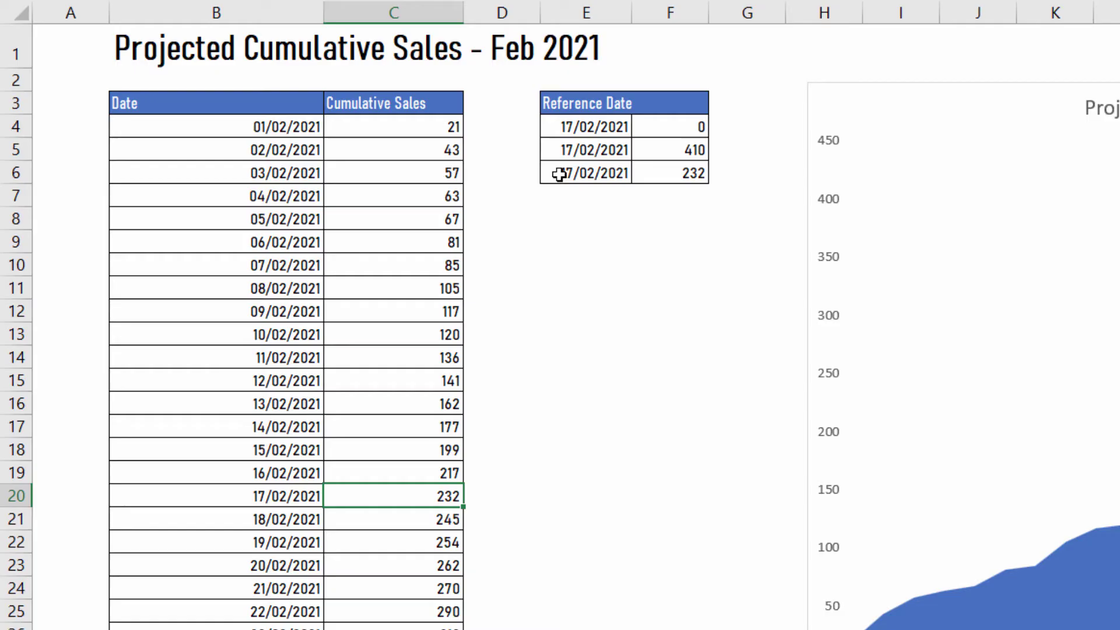
click(635, 237)
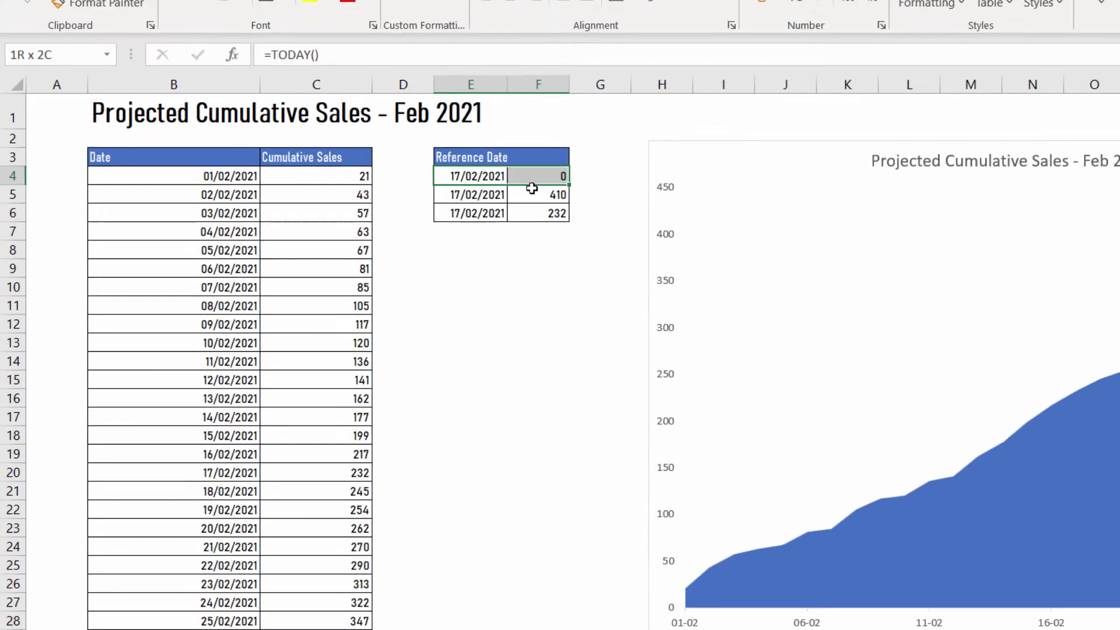
Copy the reference table E4:F6 and paste it into the chart as a second series
drag(581, 129, 397, 255)
key(ctrl+c)
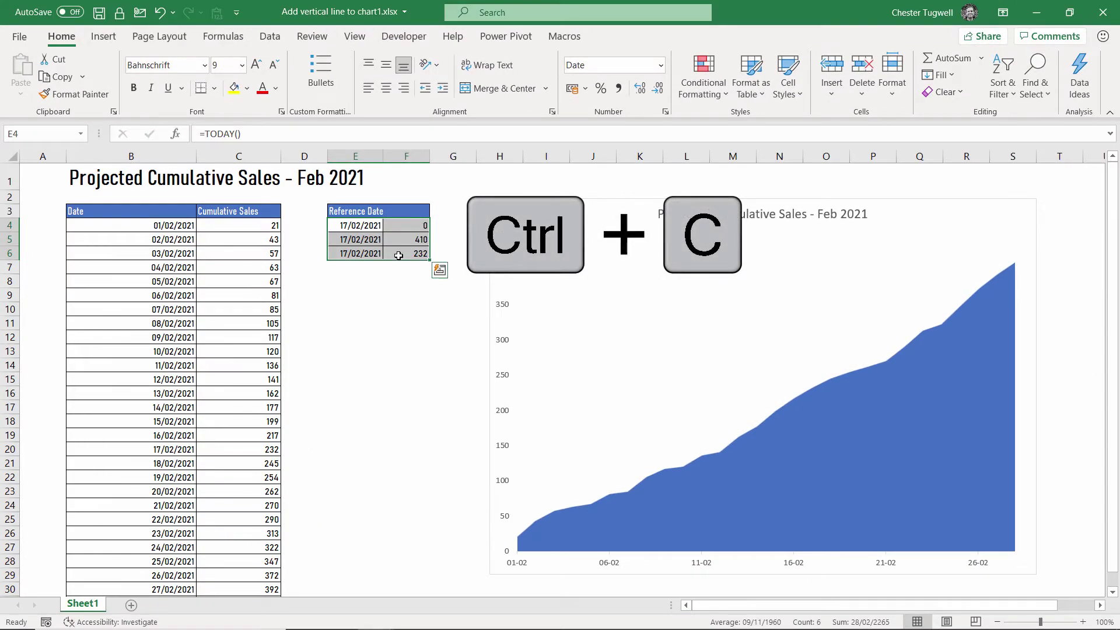
click(581, 202)
key(ctrl+v)
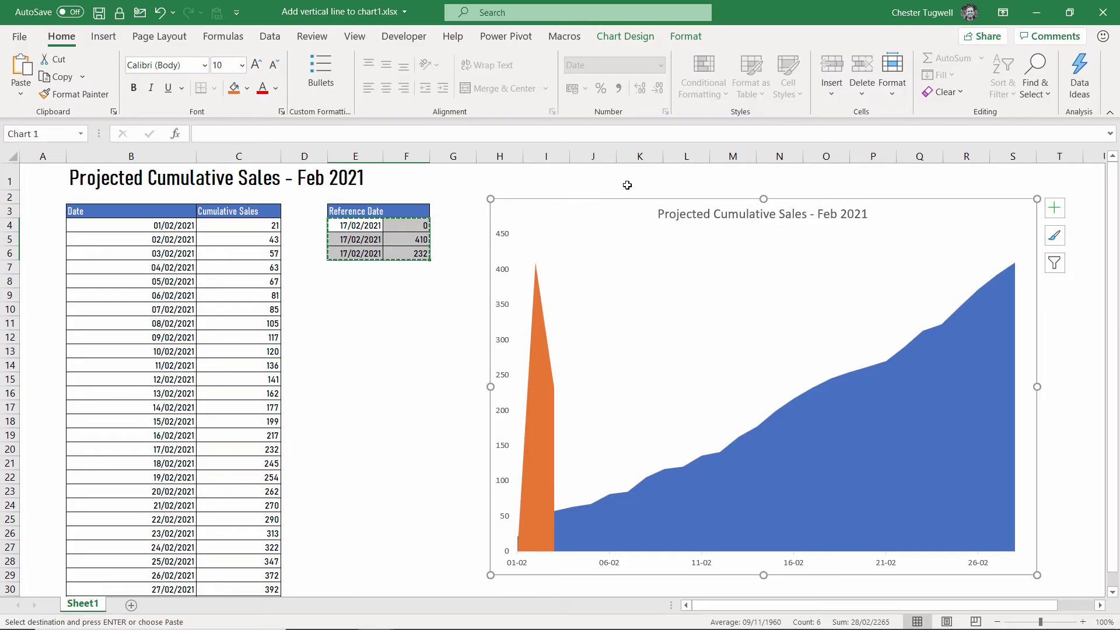
Rename Series2 to Reference Date in Select Data
click(635, 38)
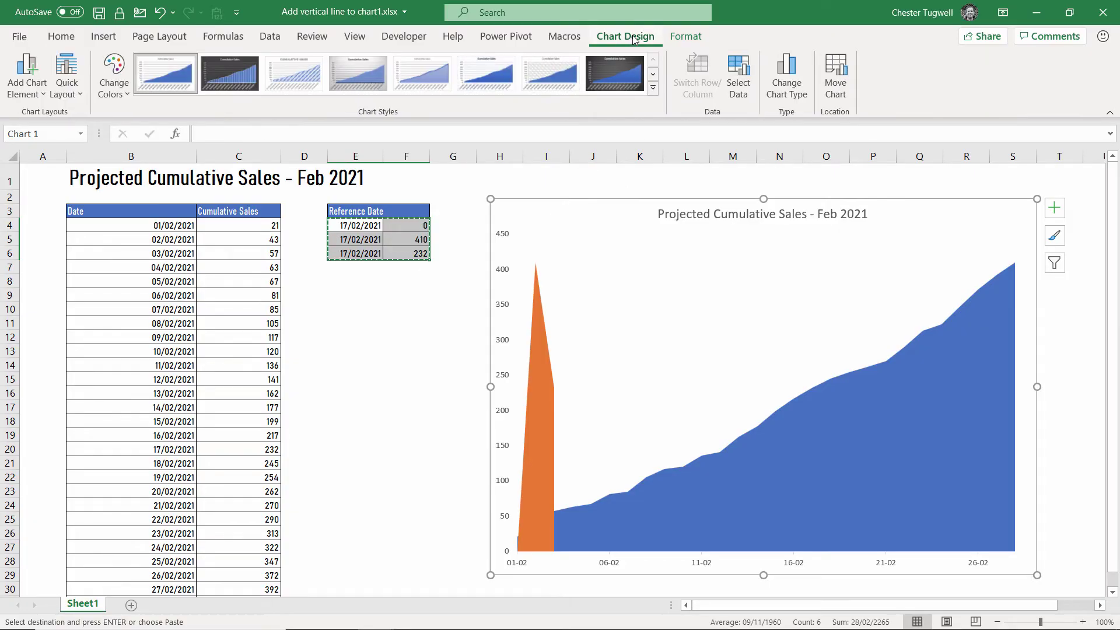
click(737, 89)
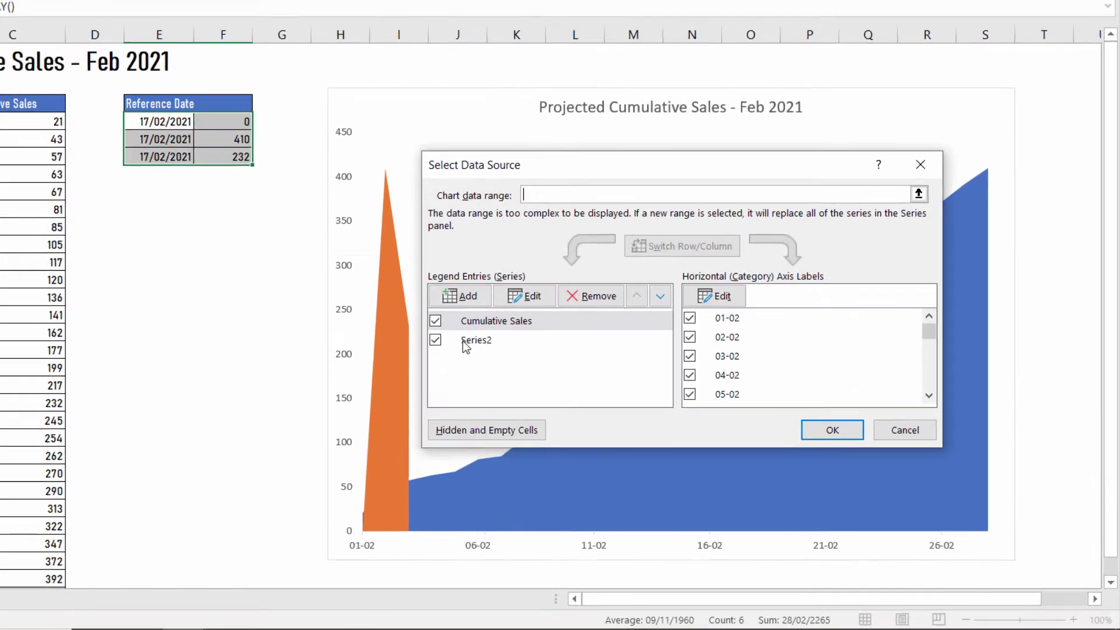
click(602, 401)
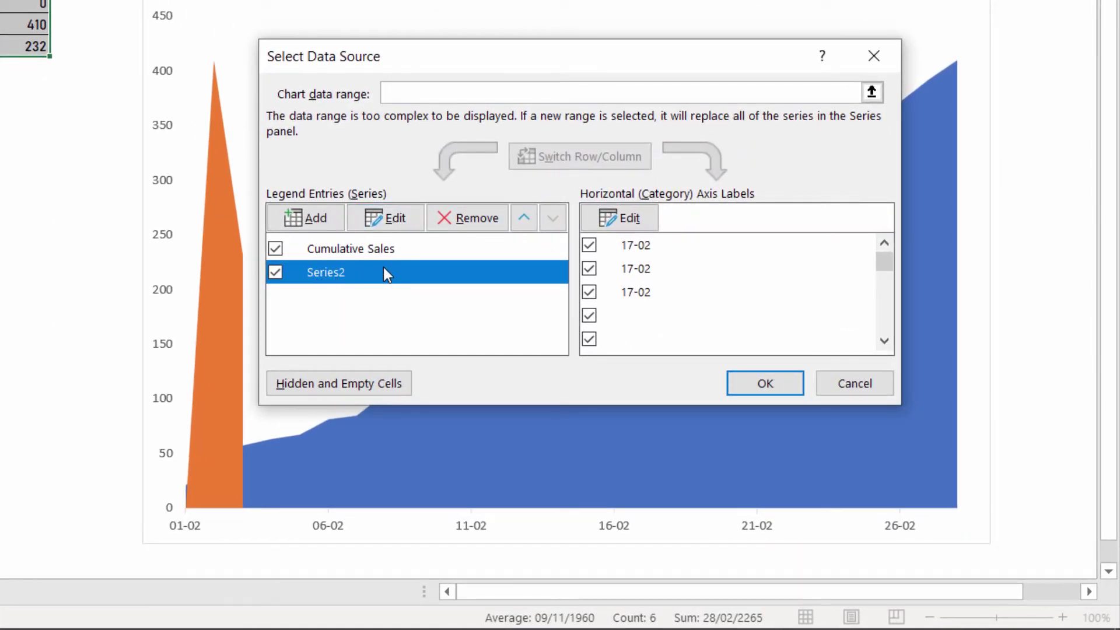
click(378, 216)
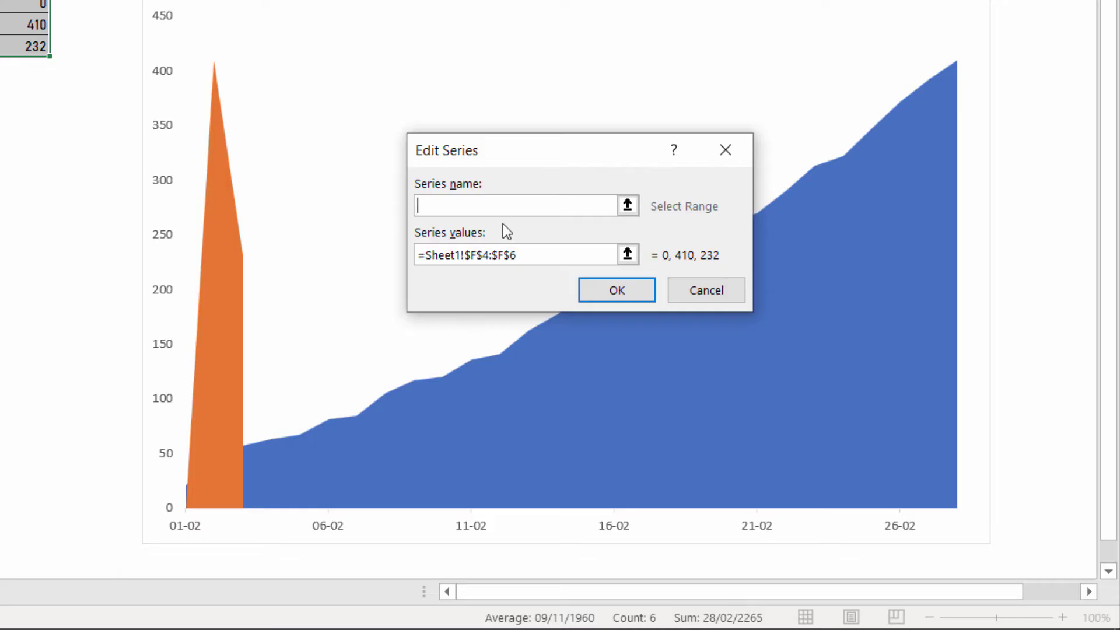
text(Reference Date)
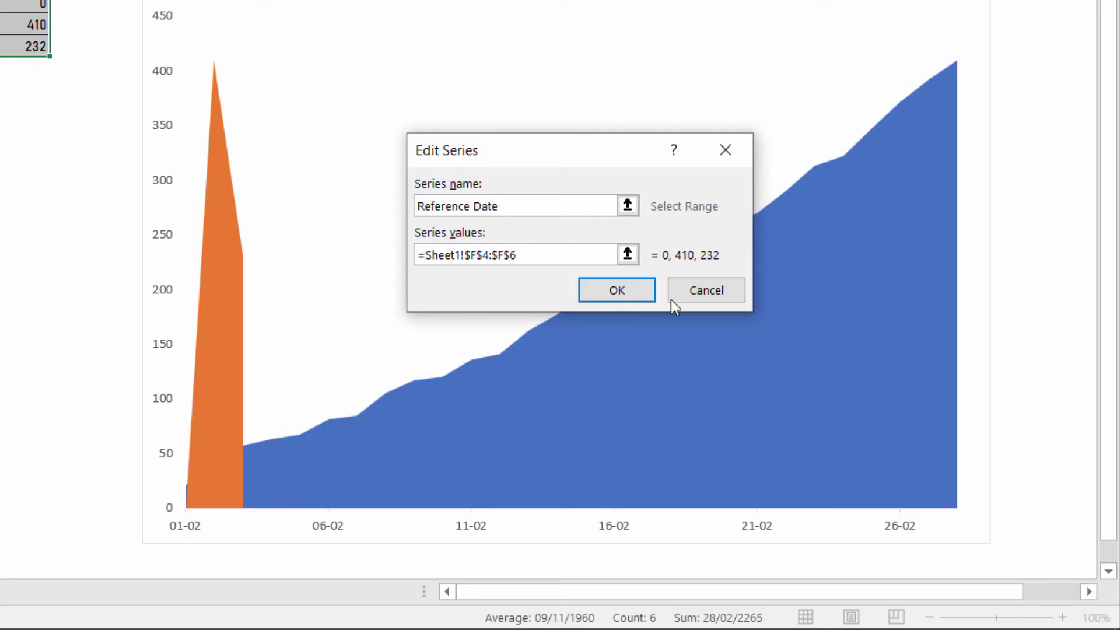
click(636, 290)
click(735, 386)
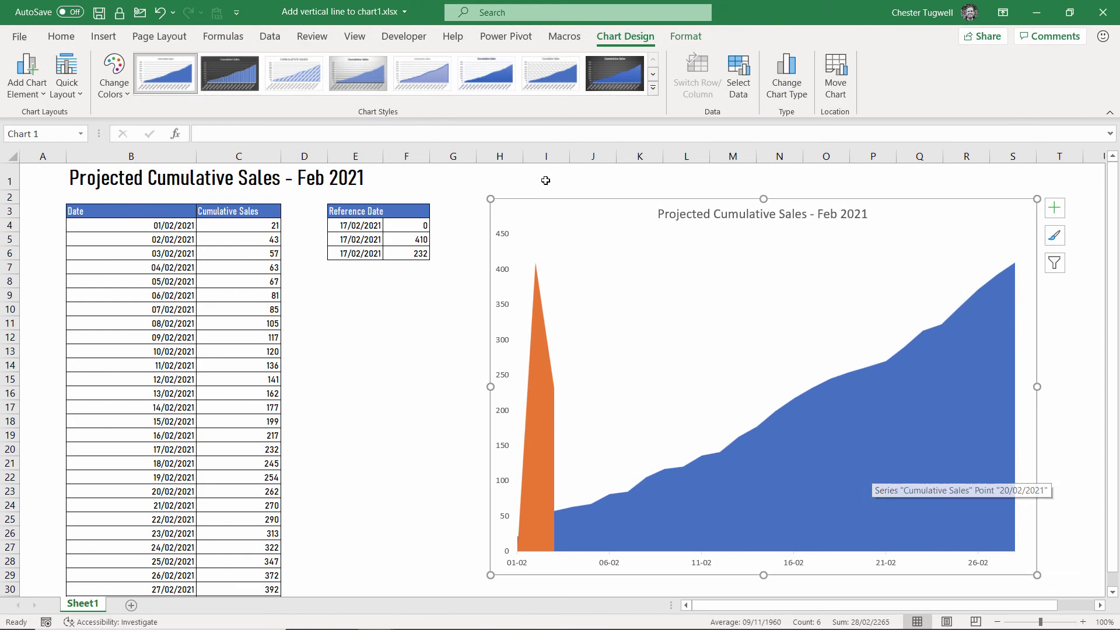
In Change Chart Type > Combo, keep Cumulative Sales as an Area series
click(778, 83)
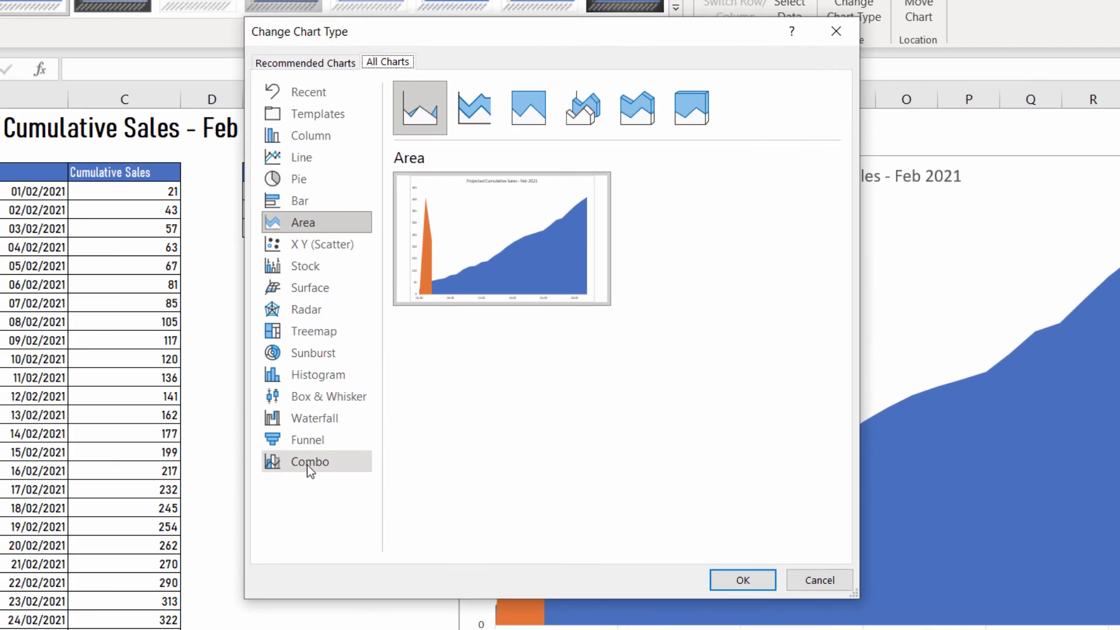
click(351, 437)
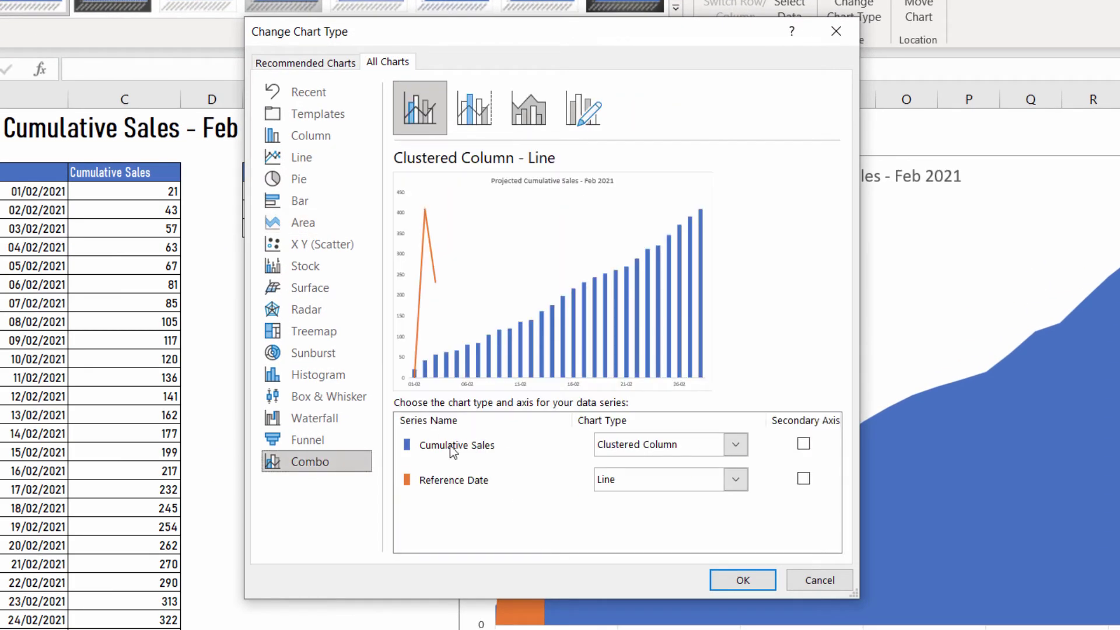
click(737, 445)
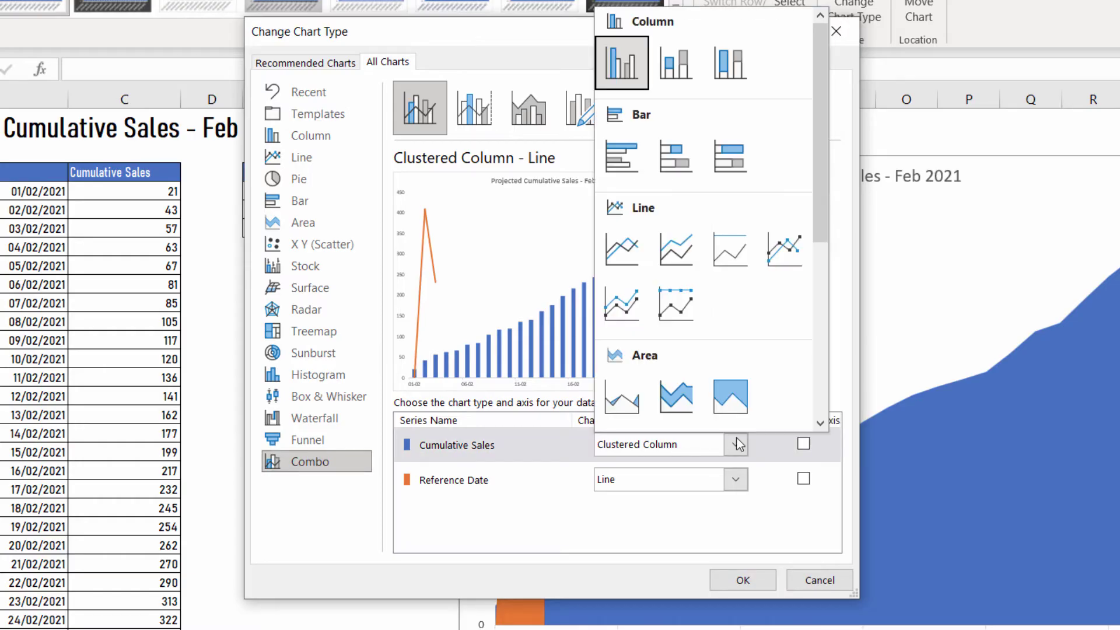
click(617, 405)
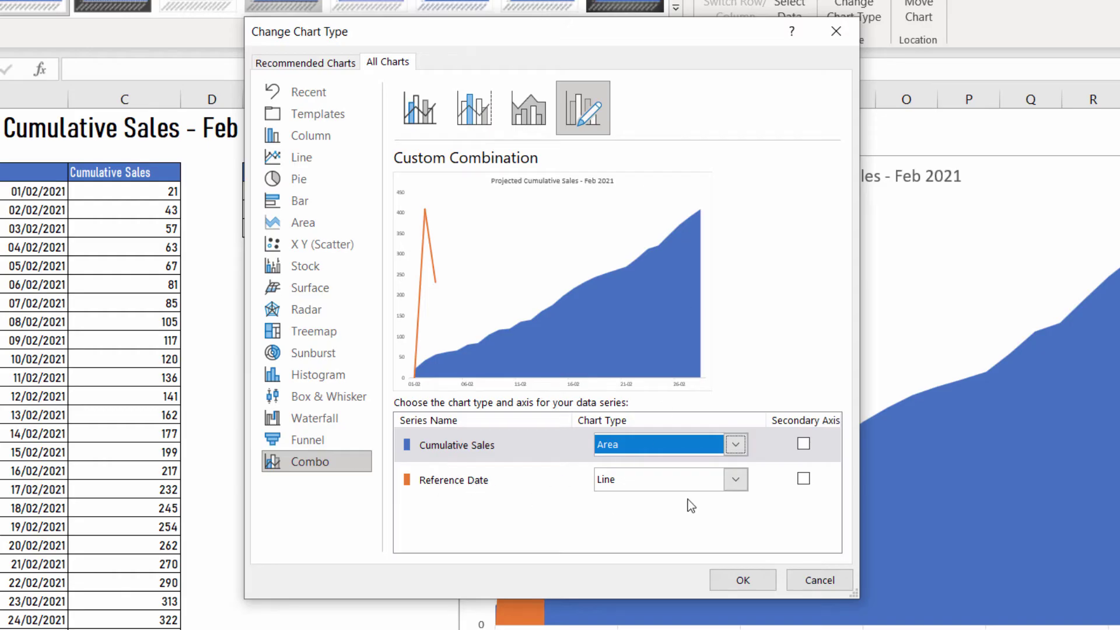
Make Reference Date a Scatter with Smooth Lines on the primary axis and apply, drawing the orange vertical line
click(735, 480)
scroll(687, 399, down, 2)
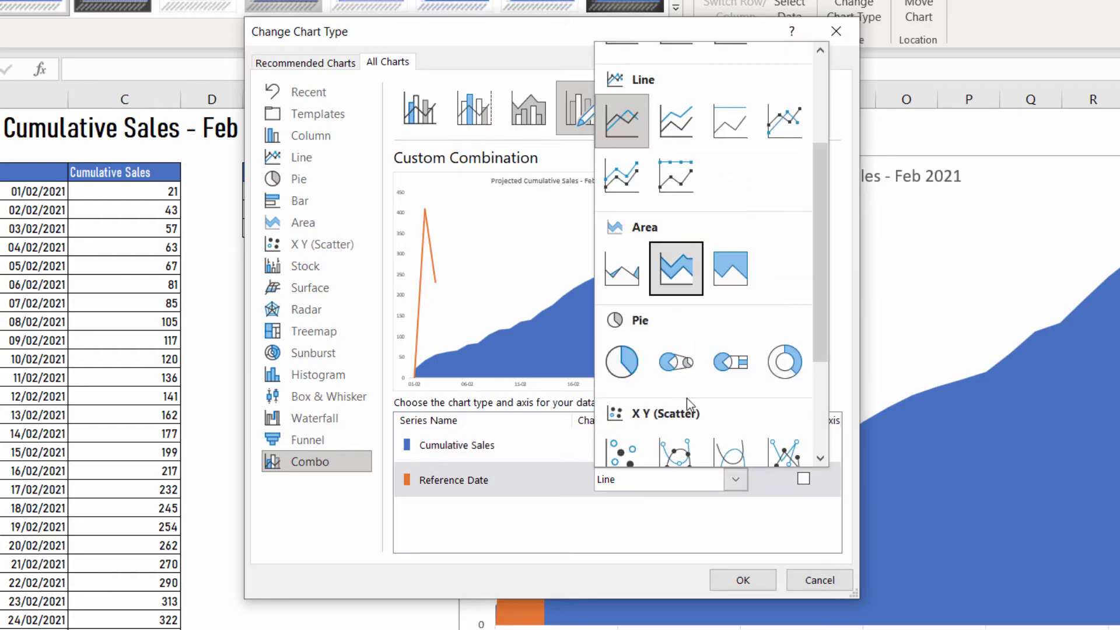
scroll(687, 398, down, 2)
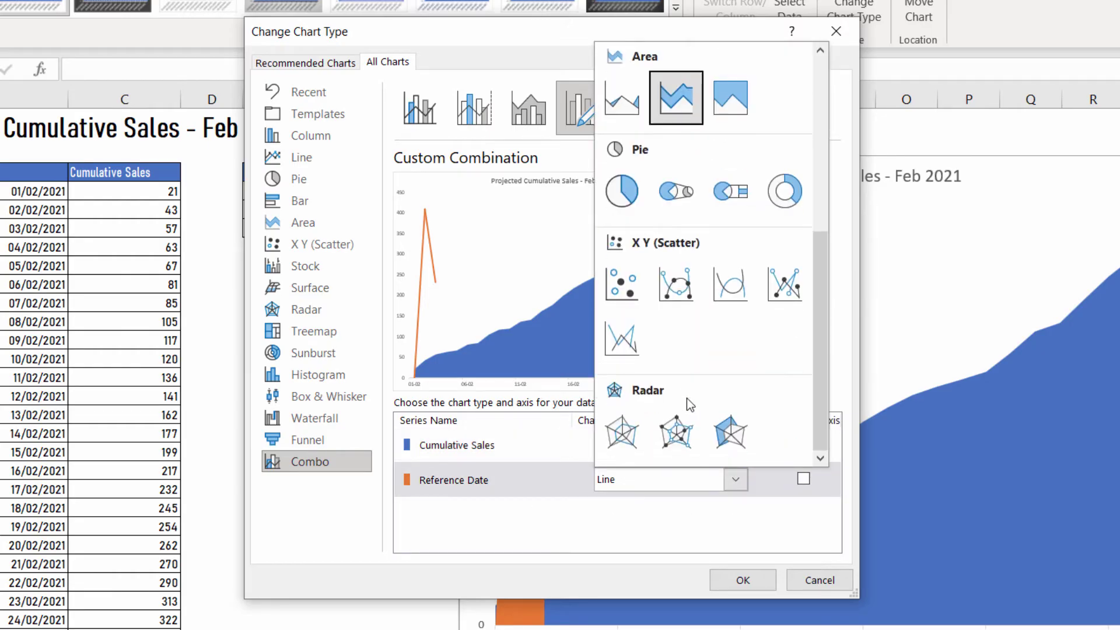
click(682, 292)
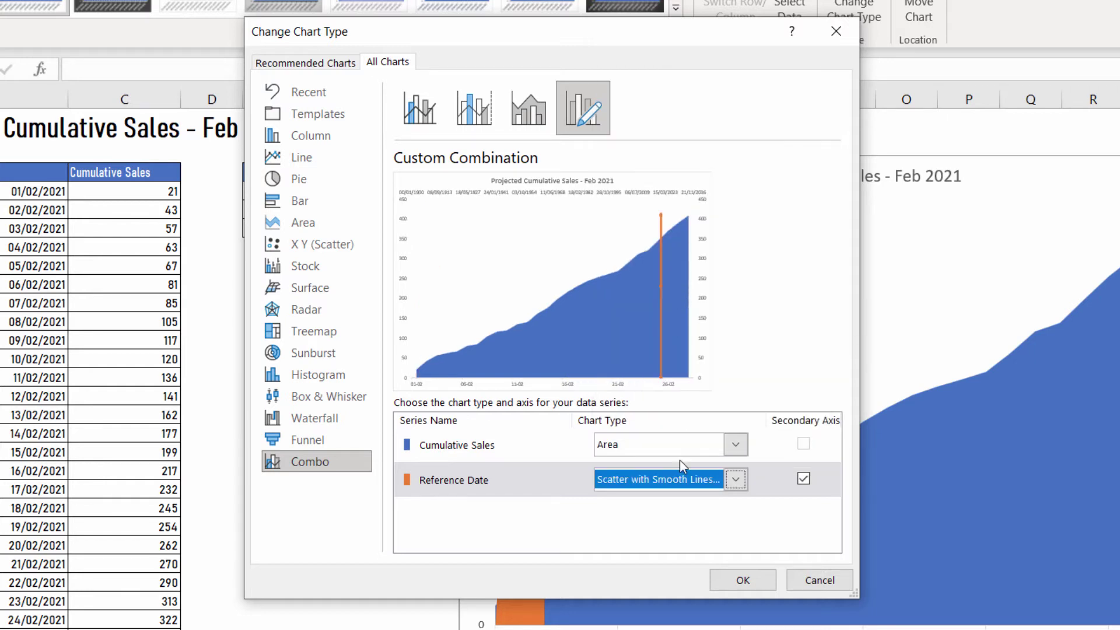
click(804, 478)
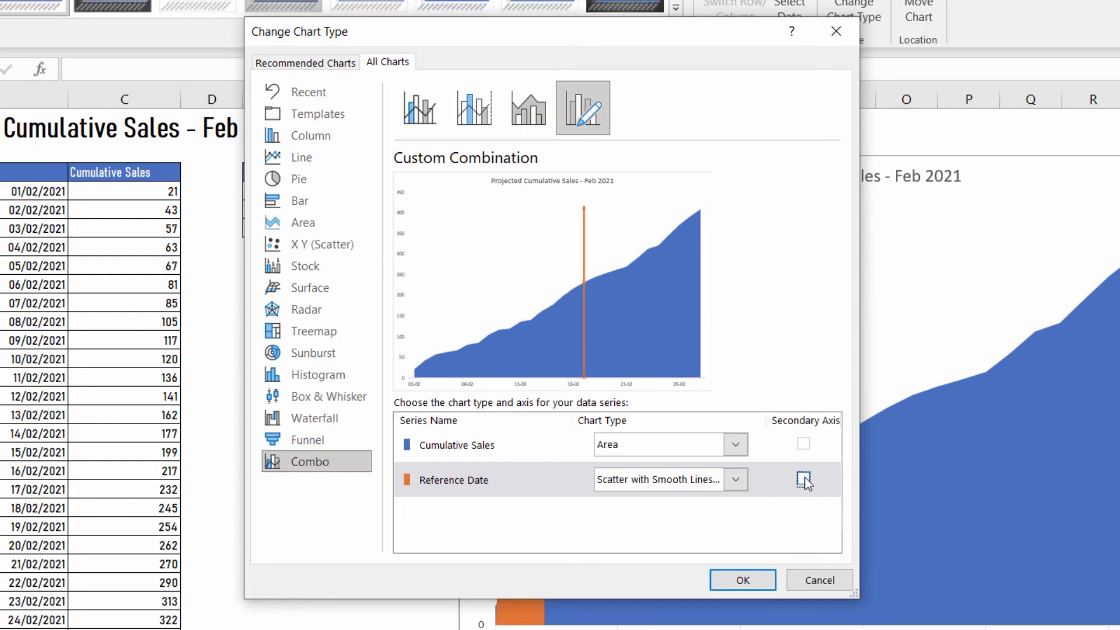
click(750, 580)
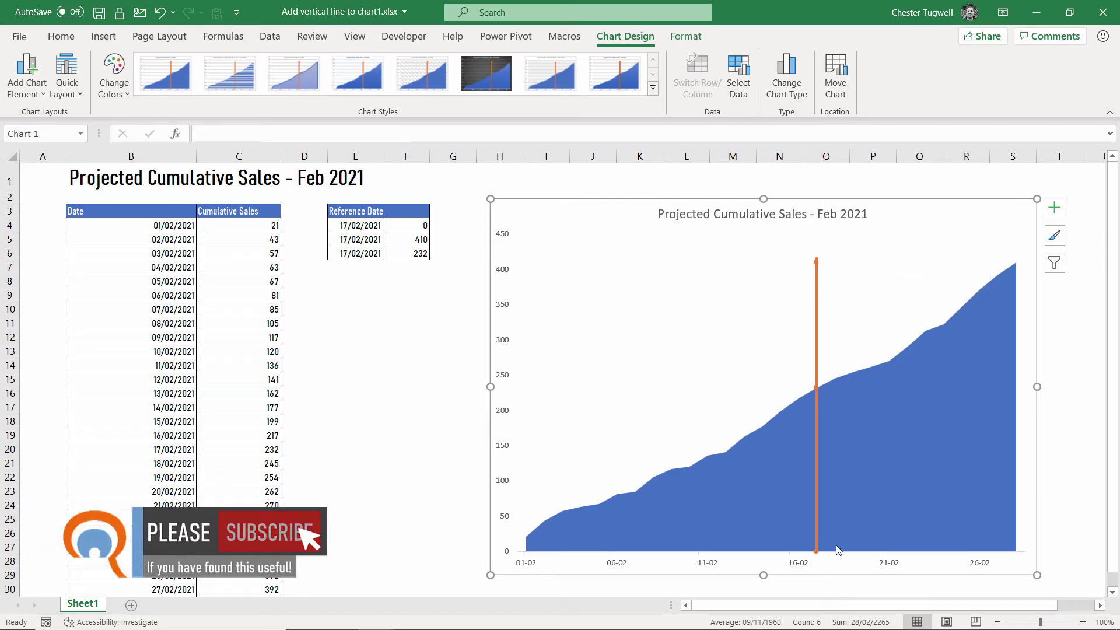
Set the Reference Date series' marker to None so the orange line has no end markers
click(818, 550)
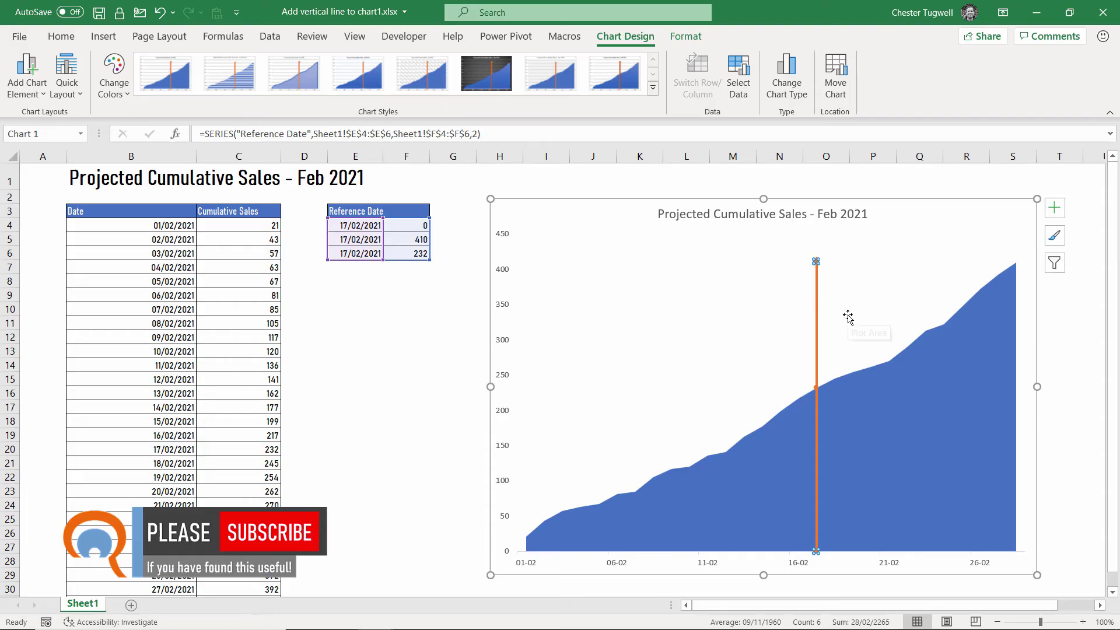
key(ctrl+1)
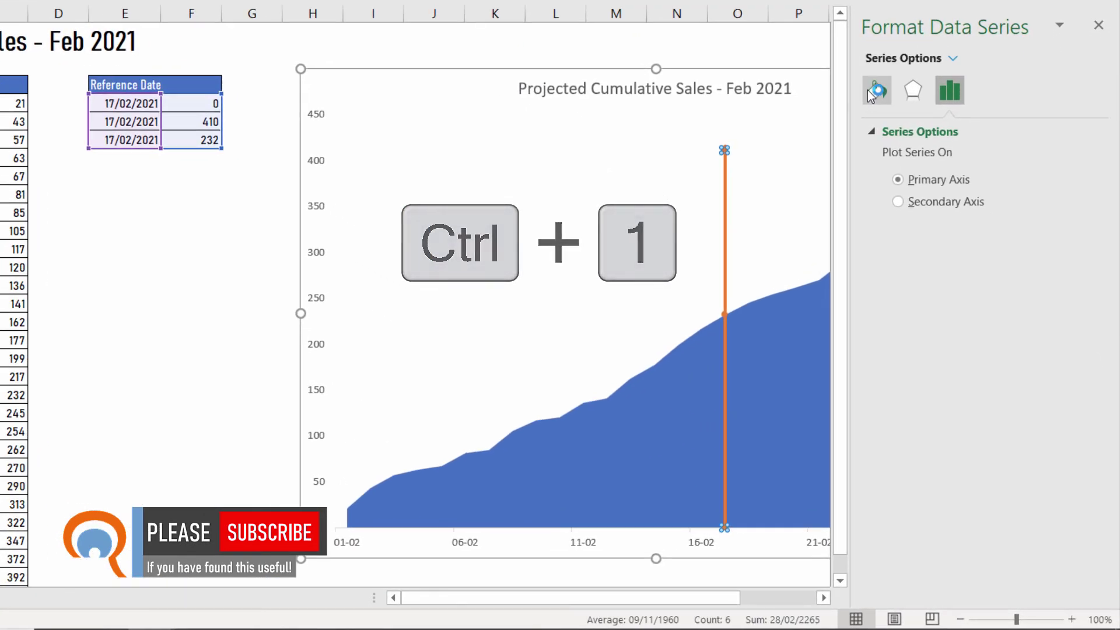
click(868, 89)
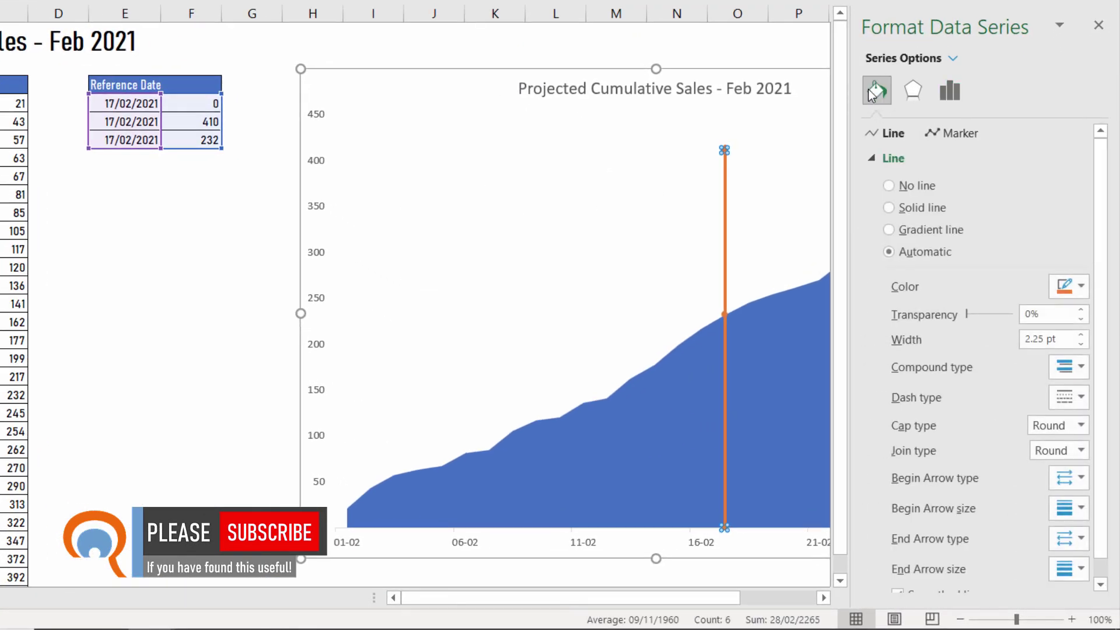
click(957, 138)
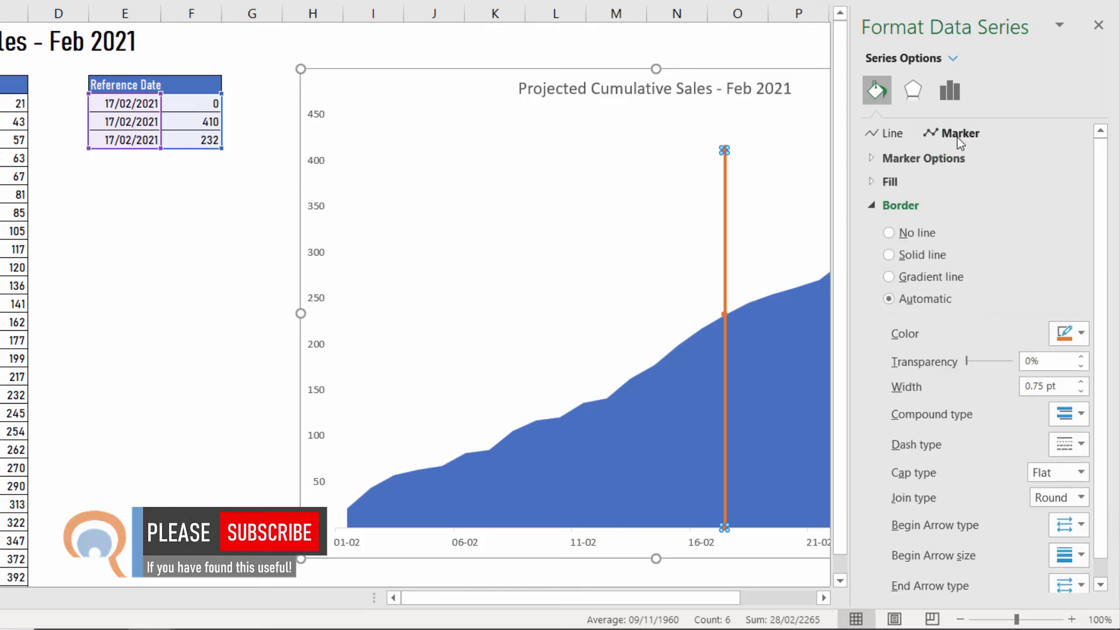
click(873, 158)
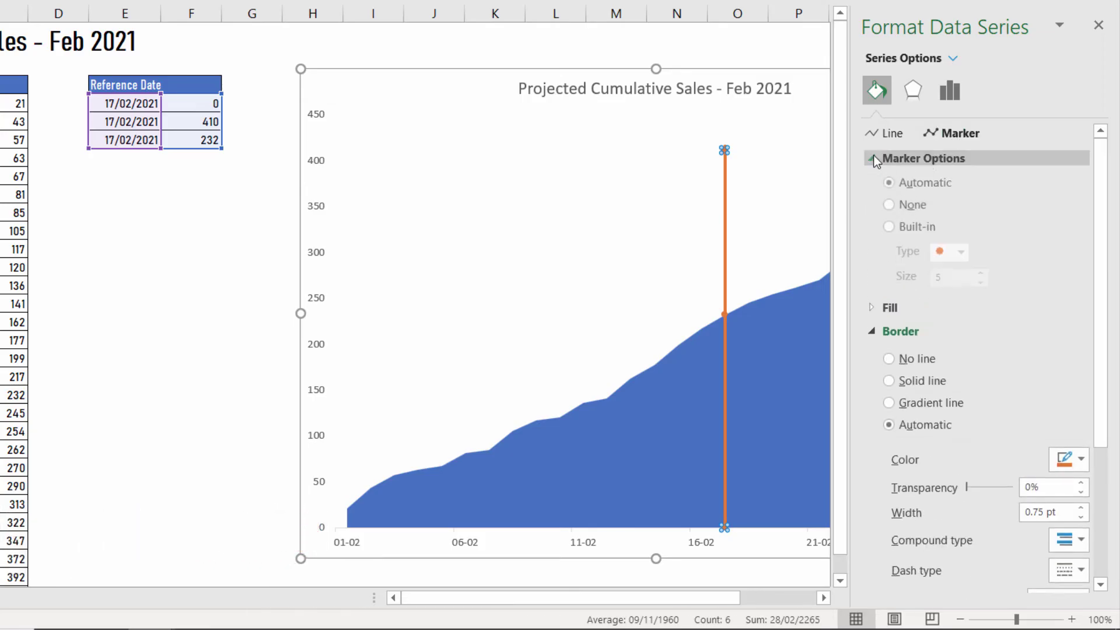
click(890, 208)
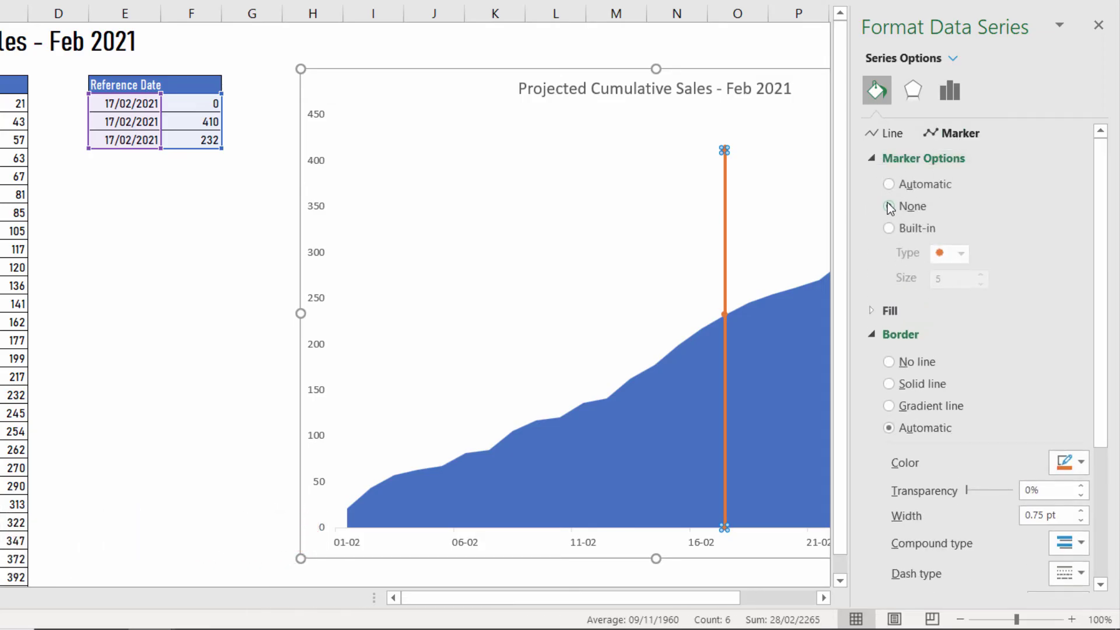
click(1100, 27)
click(816, 157)
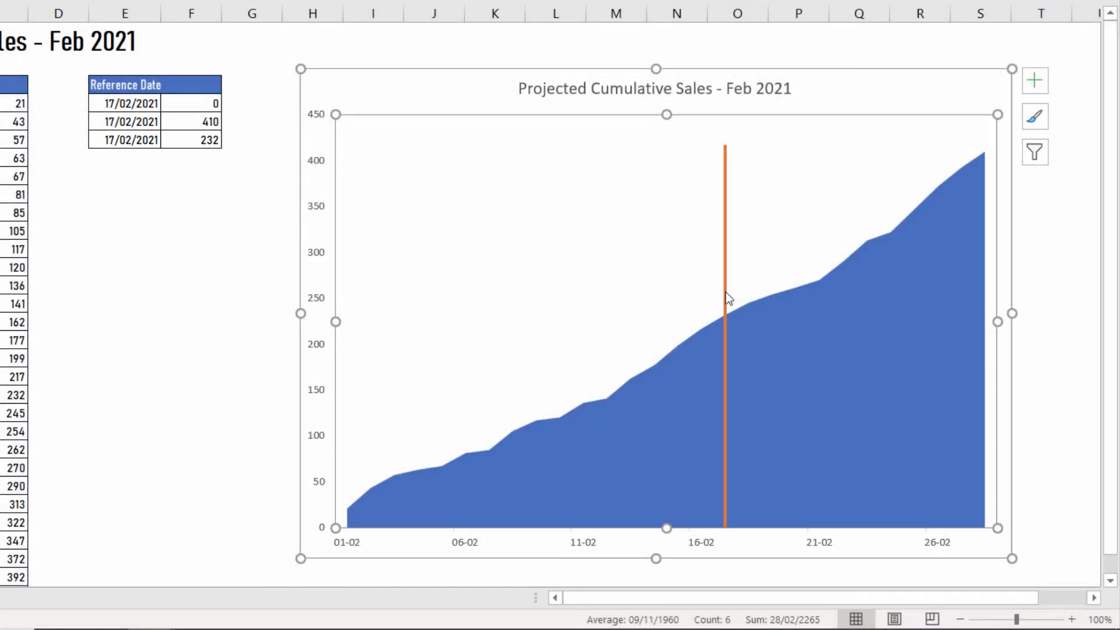
Add data labels to the Reference Date series and drag the 232 label up and right with a leader line
click(726, 300)
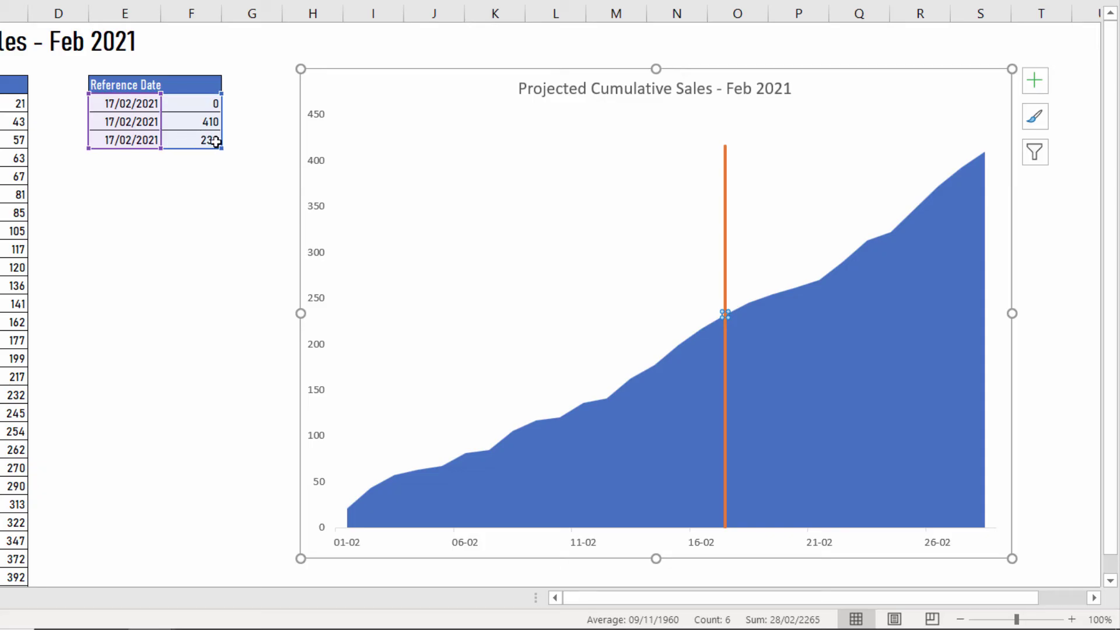
mouse_move(725, 314)
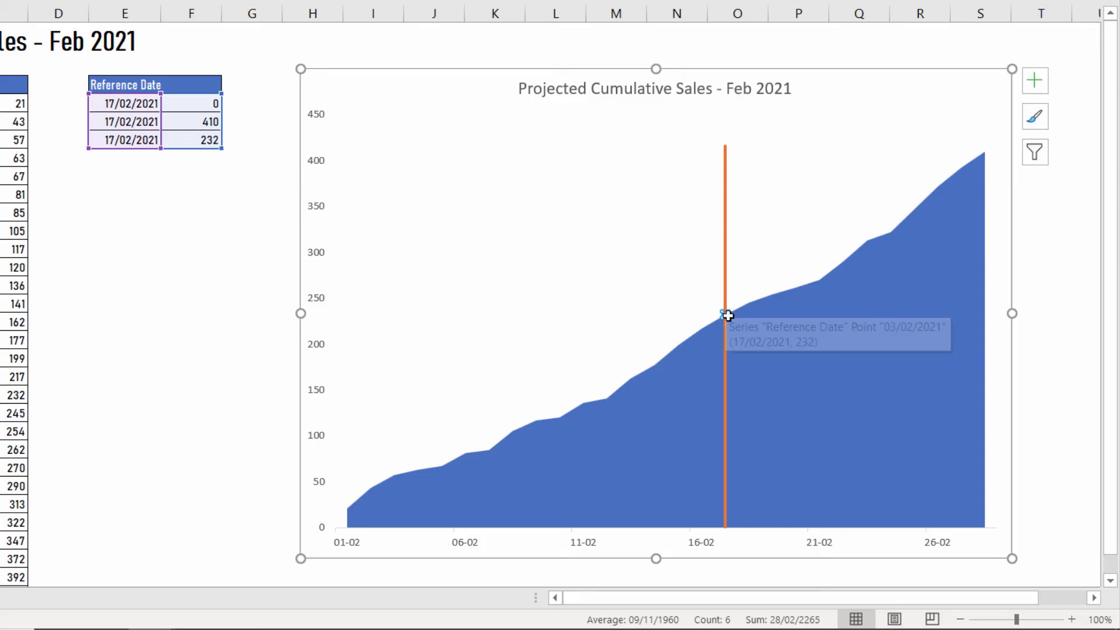
click(1036, 81)
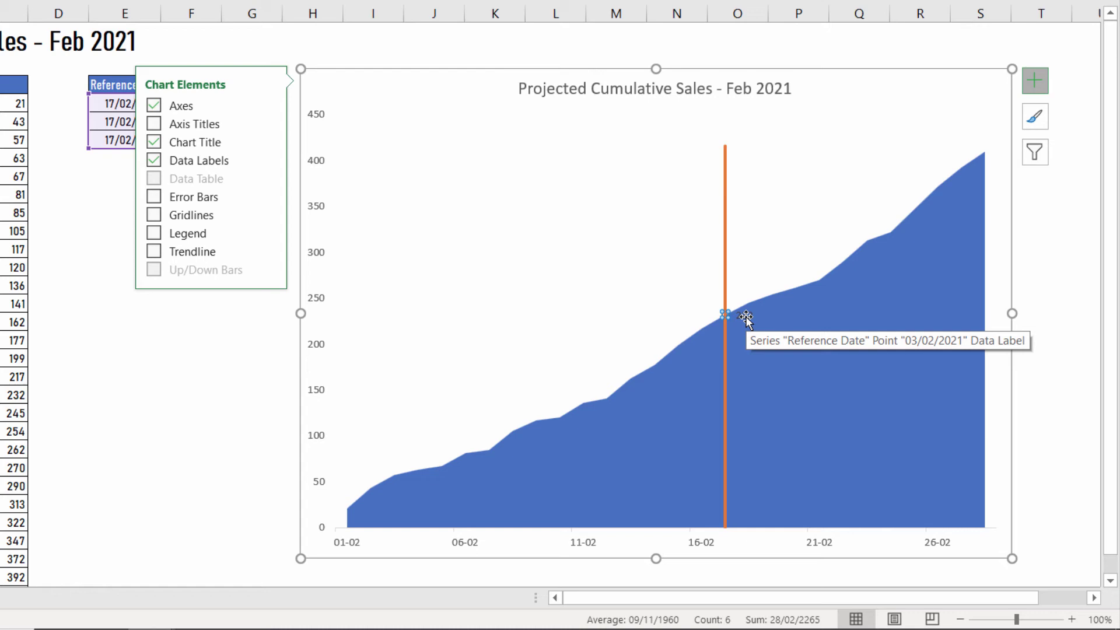
click(745, 318)
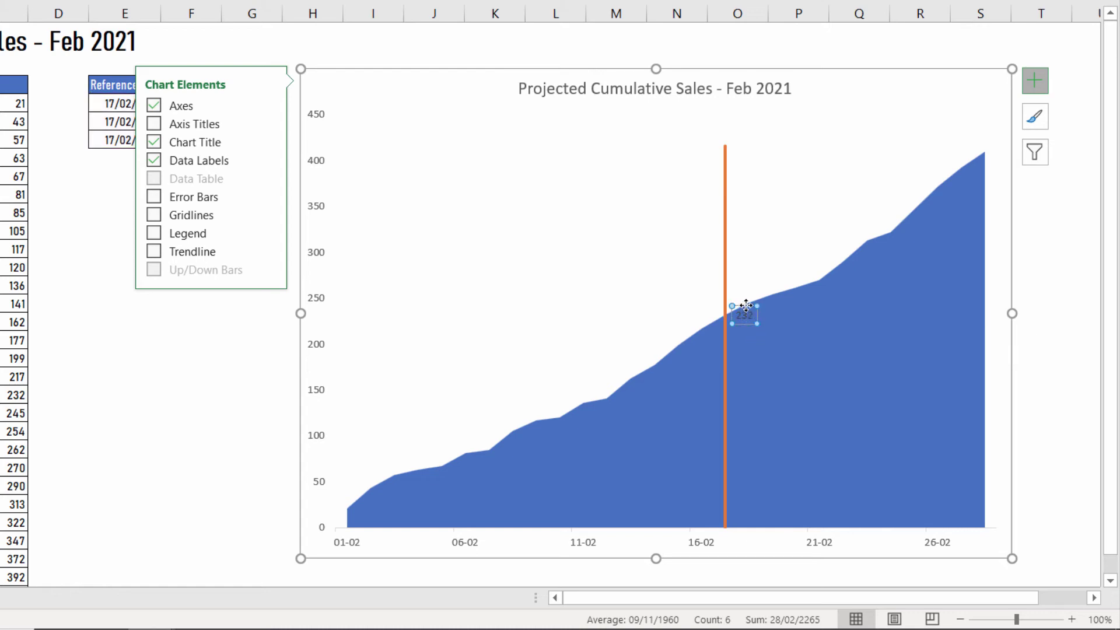
drag(745, 307, 771, 217)
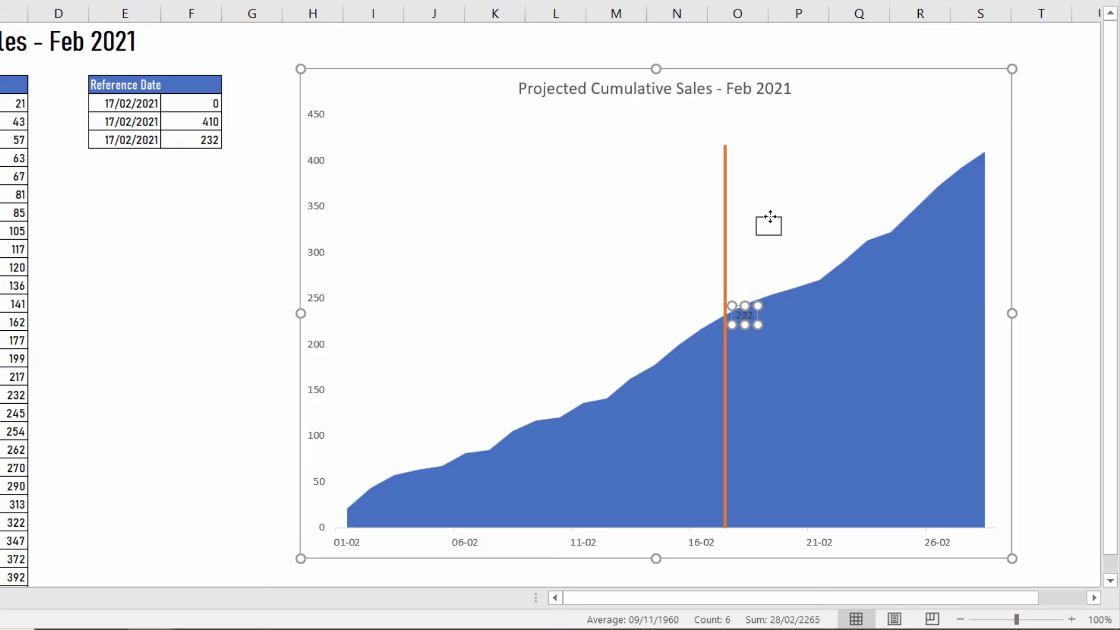
drag(770, 216, 771, 217)
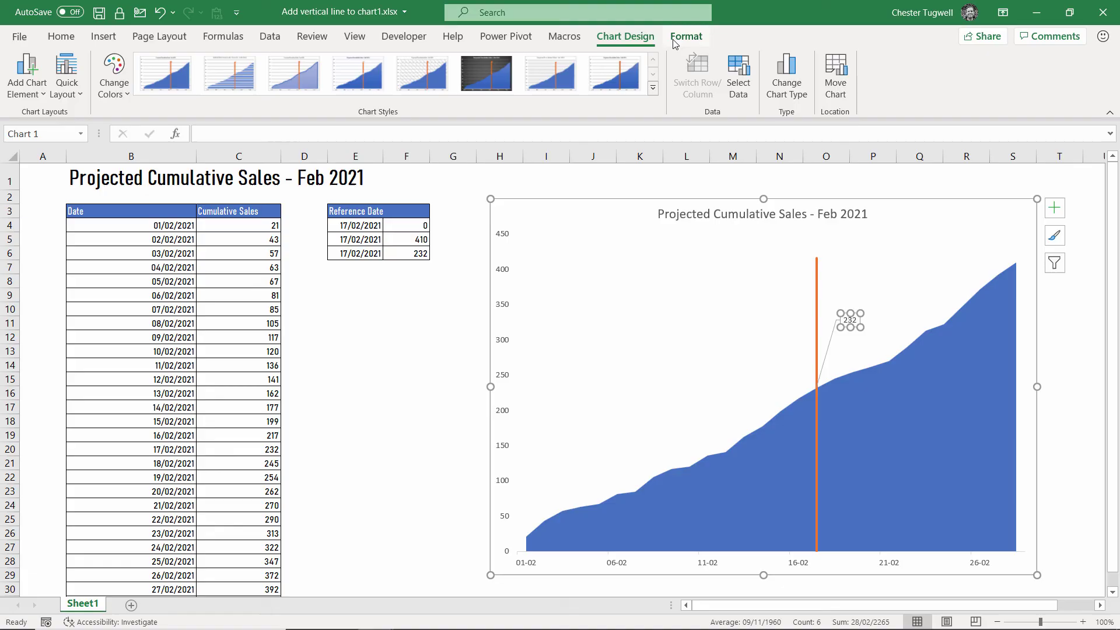
Make the 232 label text orange, size 12 and bold
click(680, 40)
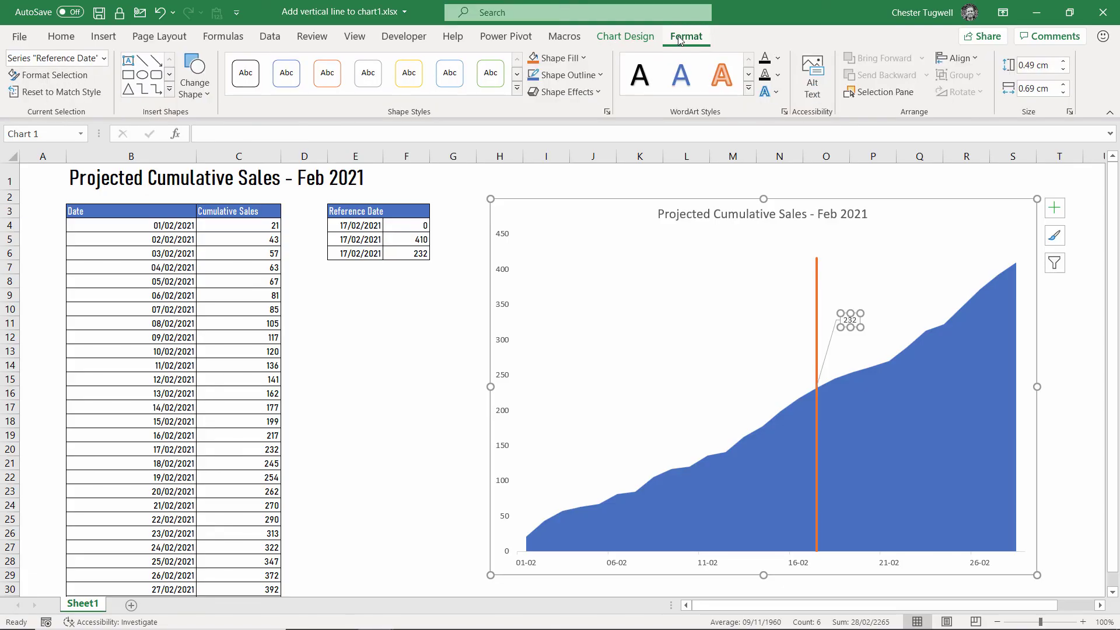
click(779, 60)
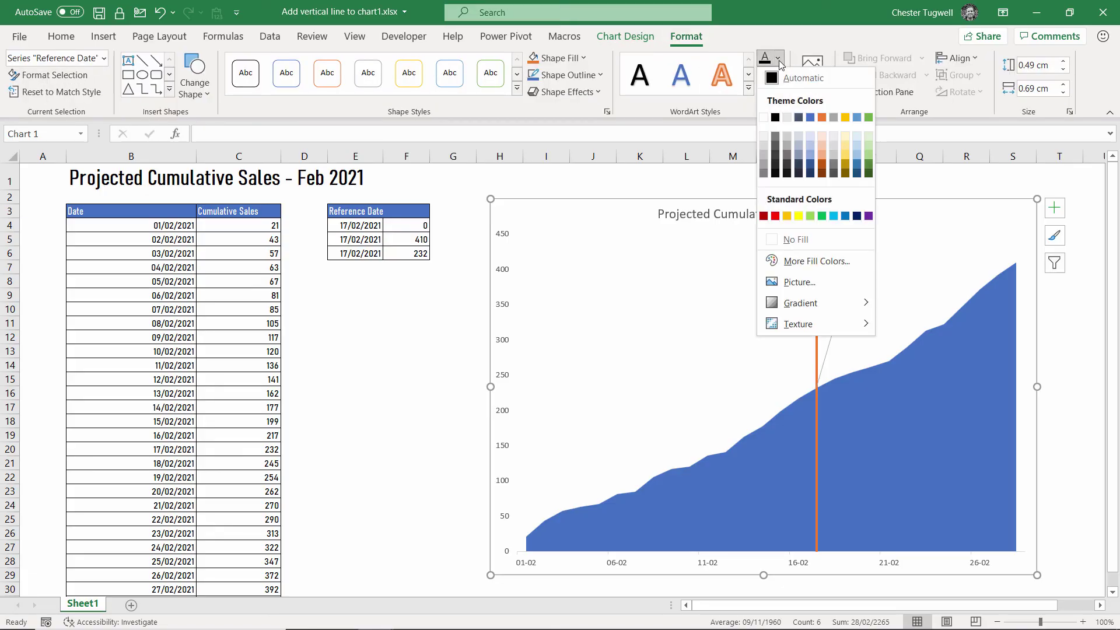
click(824, 118)
click(65, 38)
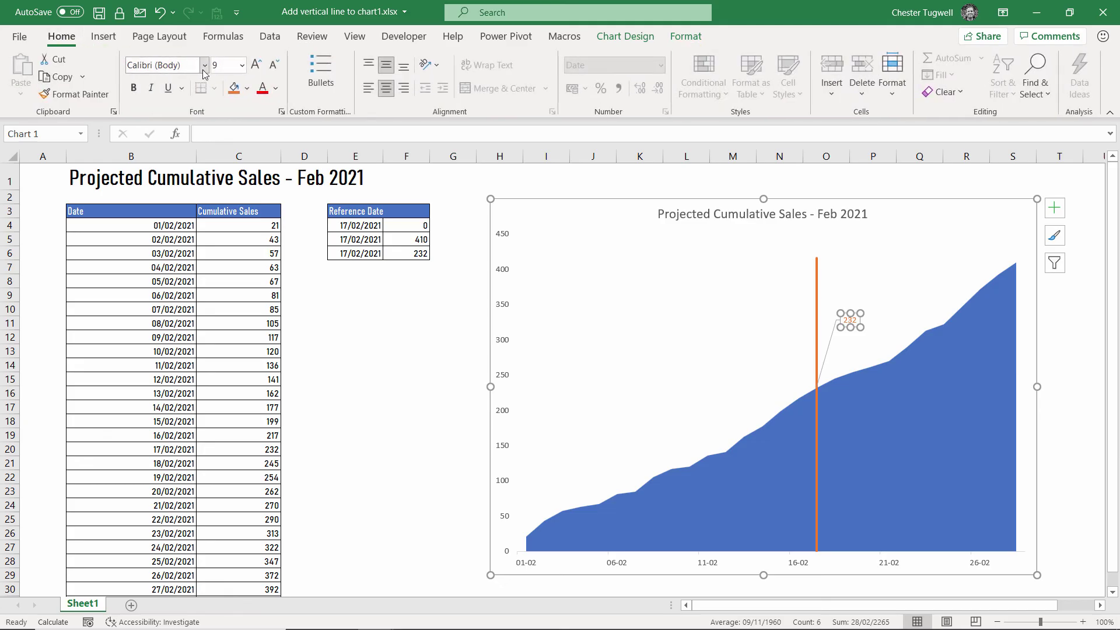
click(242, 65)
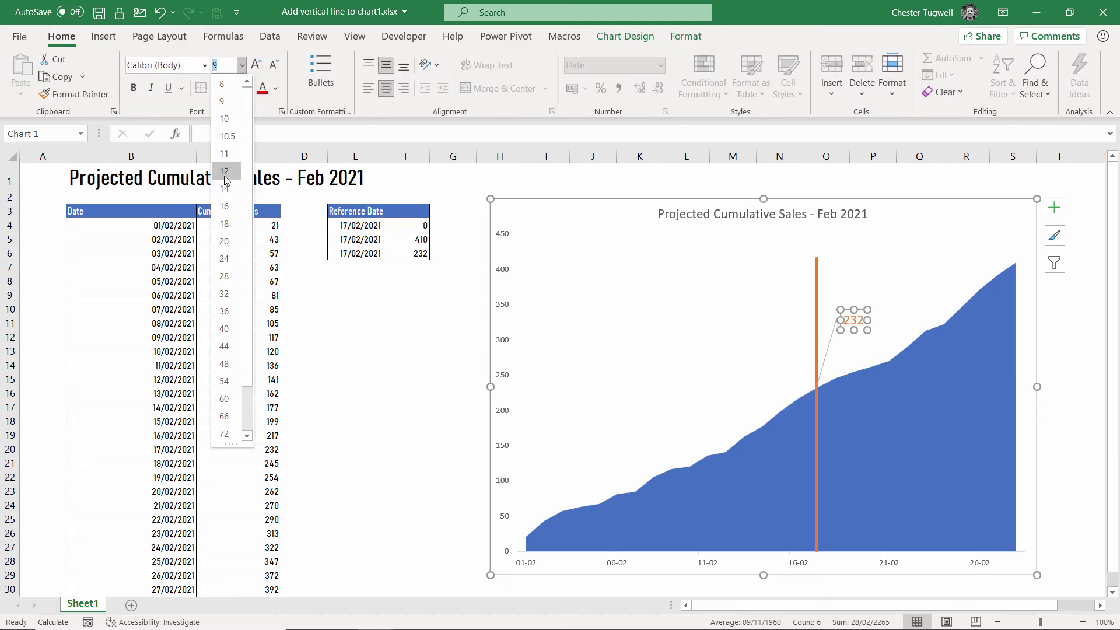
click(227, 175)
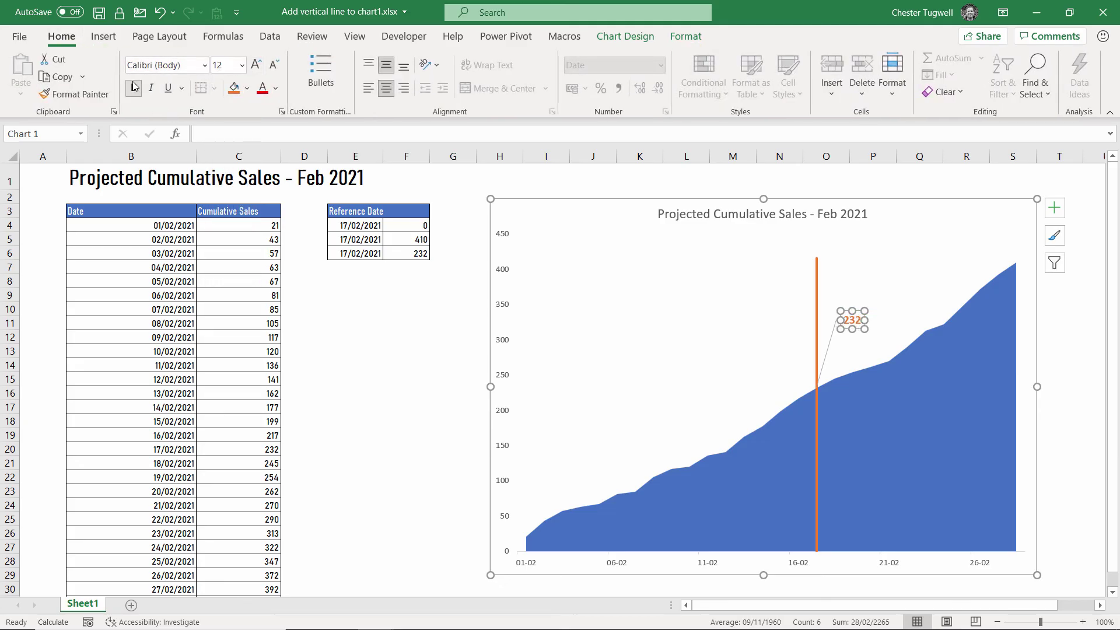
click(833, 352)
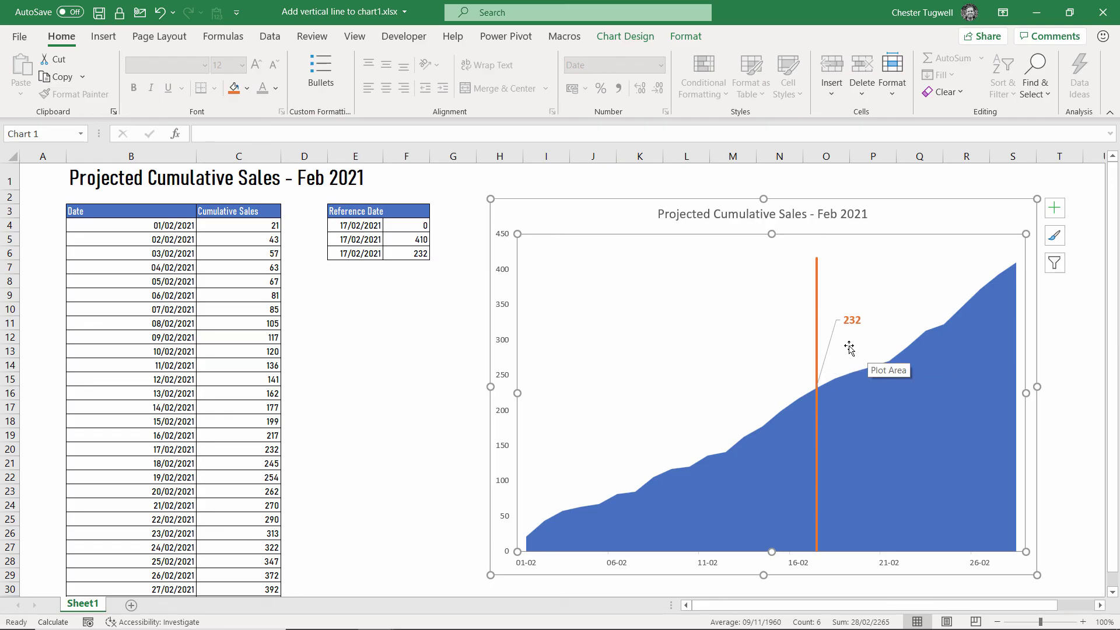
Colour the label's leader line orange to match the reference line
click(832, 349)
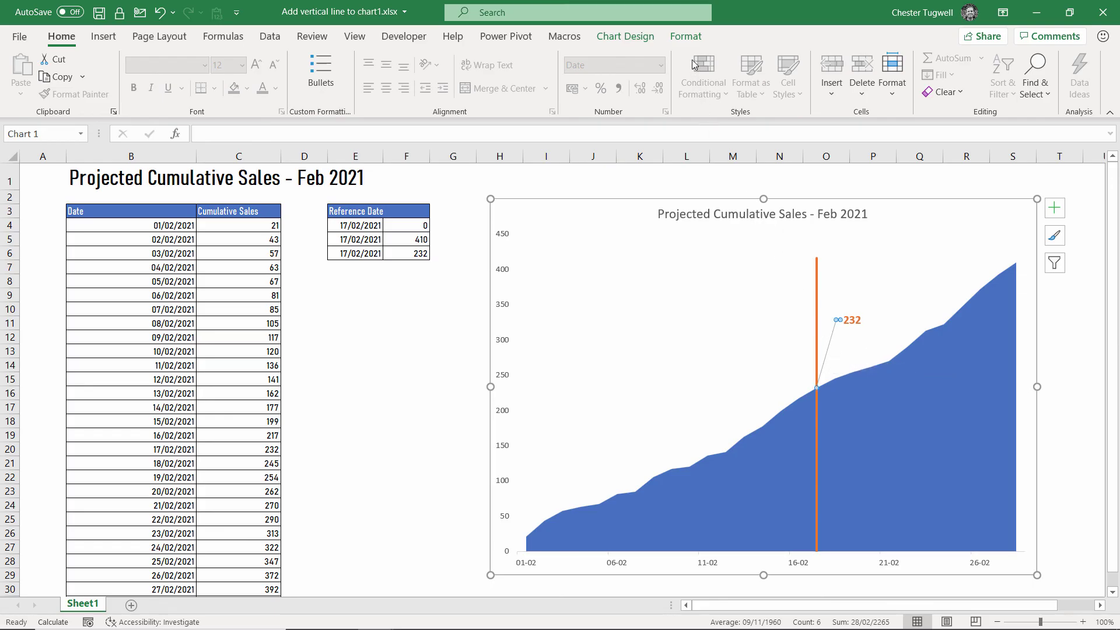
click(684, 39)
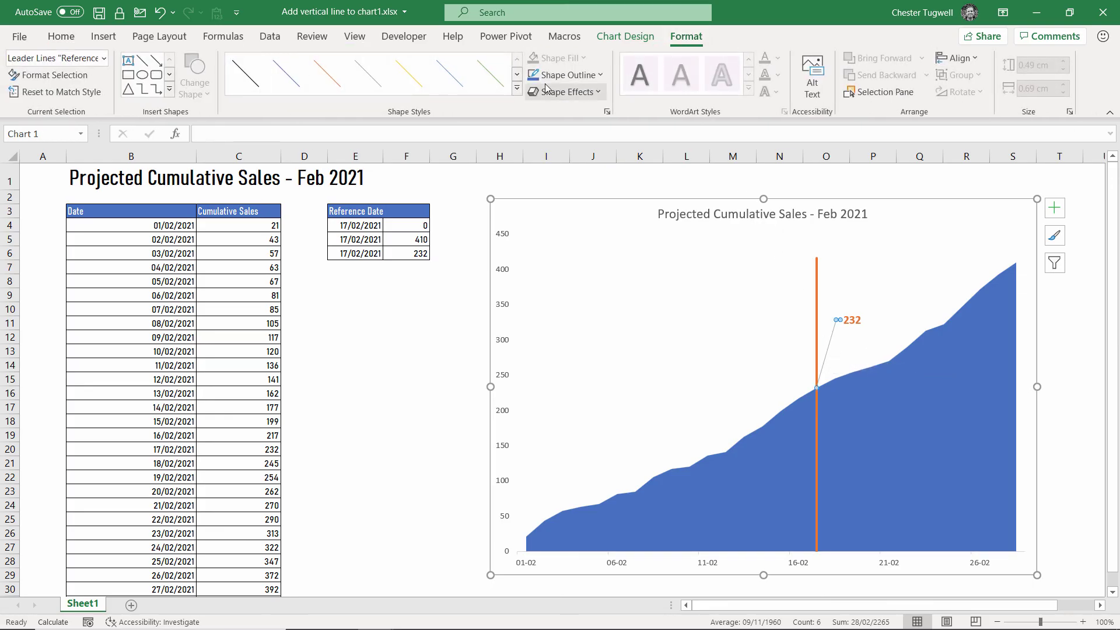
click(599, 76)
click(590, 135)
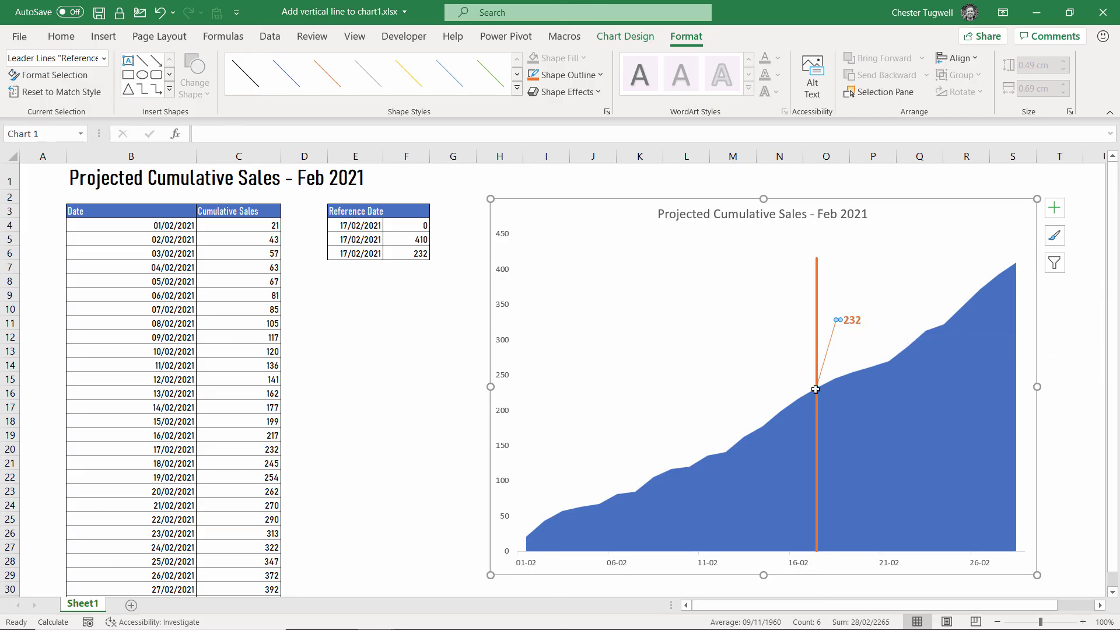
click(359, 225)
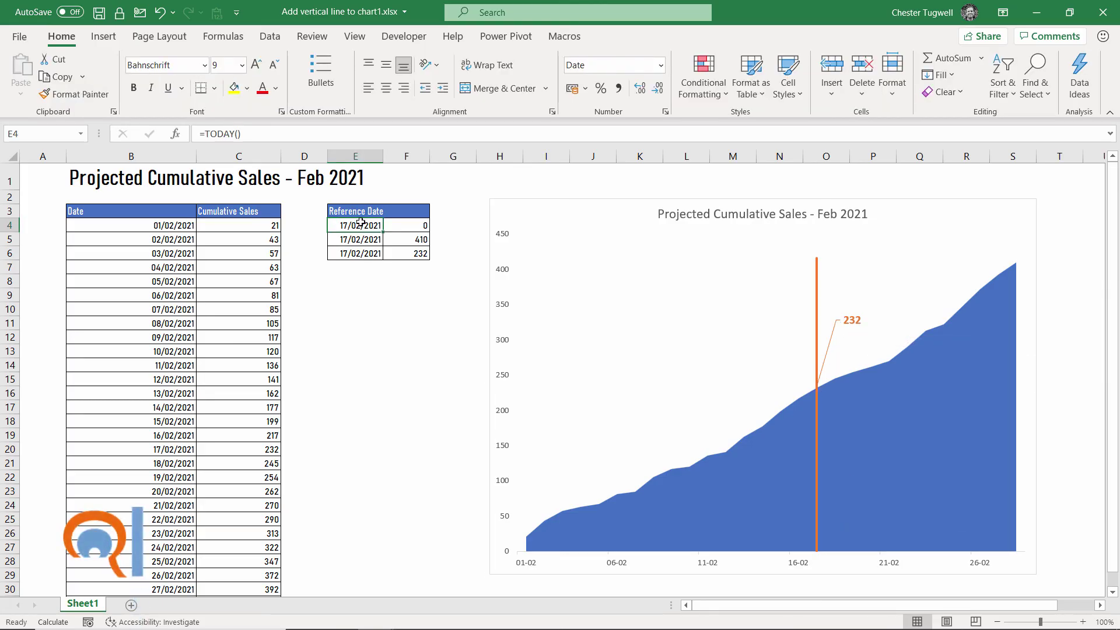
text(24/)
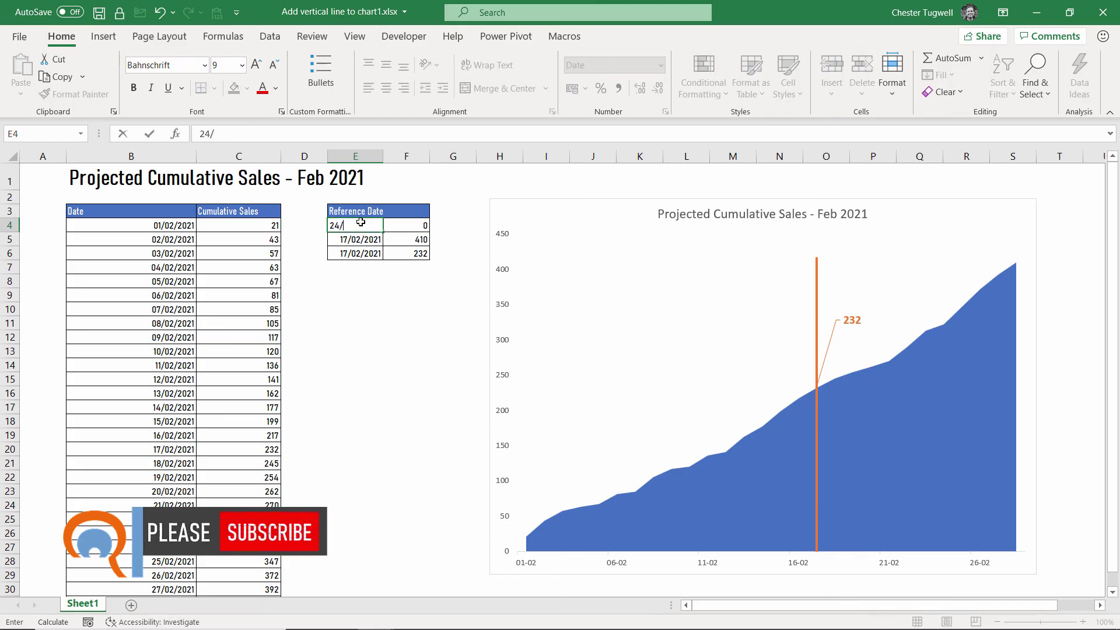
text(02/2021)
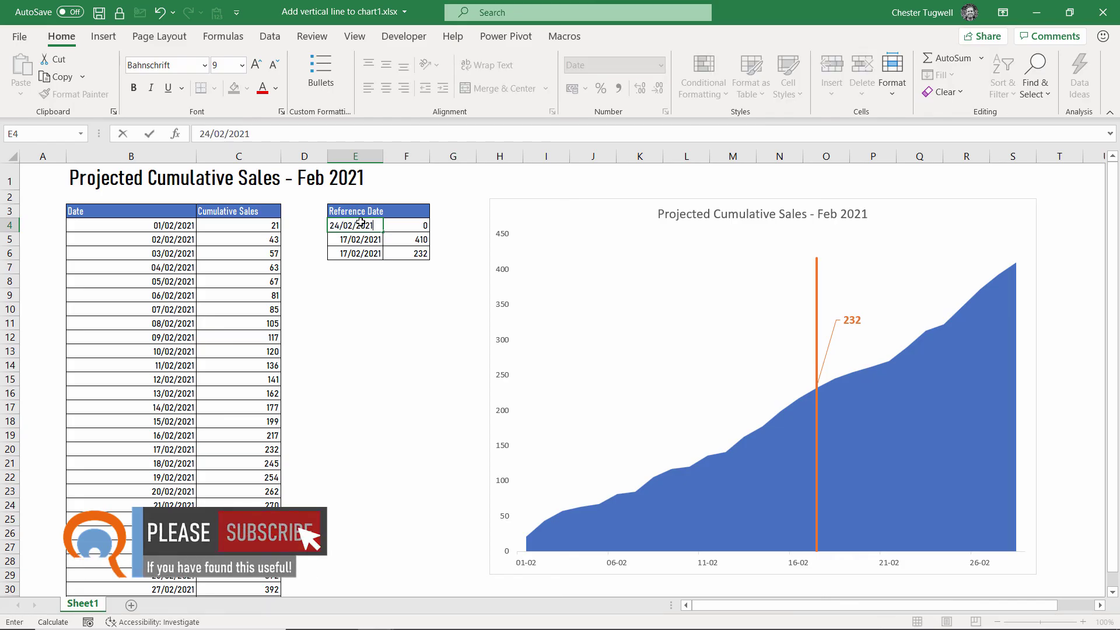
Change the reference date in E4 to 24/02/2021, moving the line and label (now 322) to 24-02
key(Return)
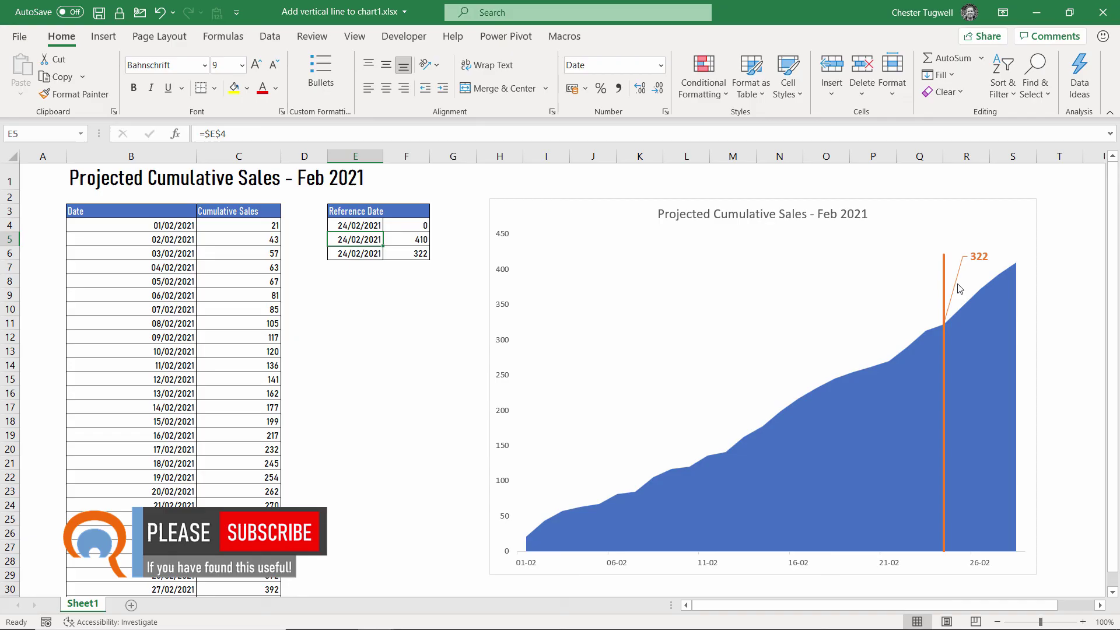